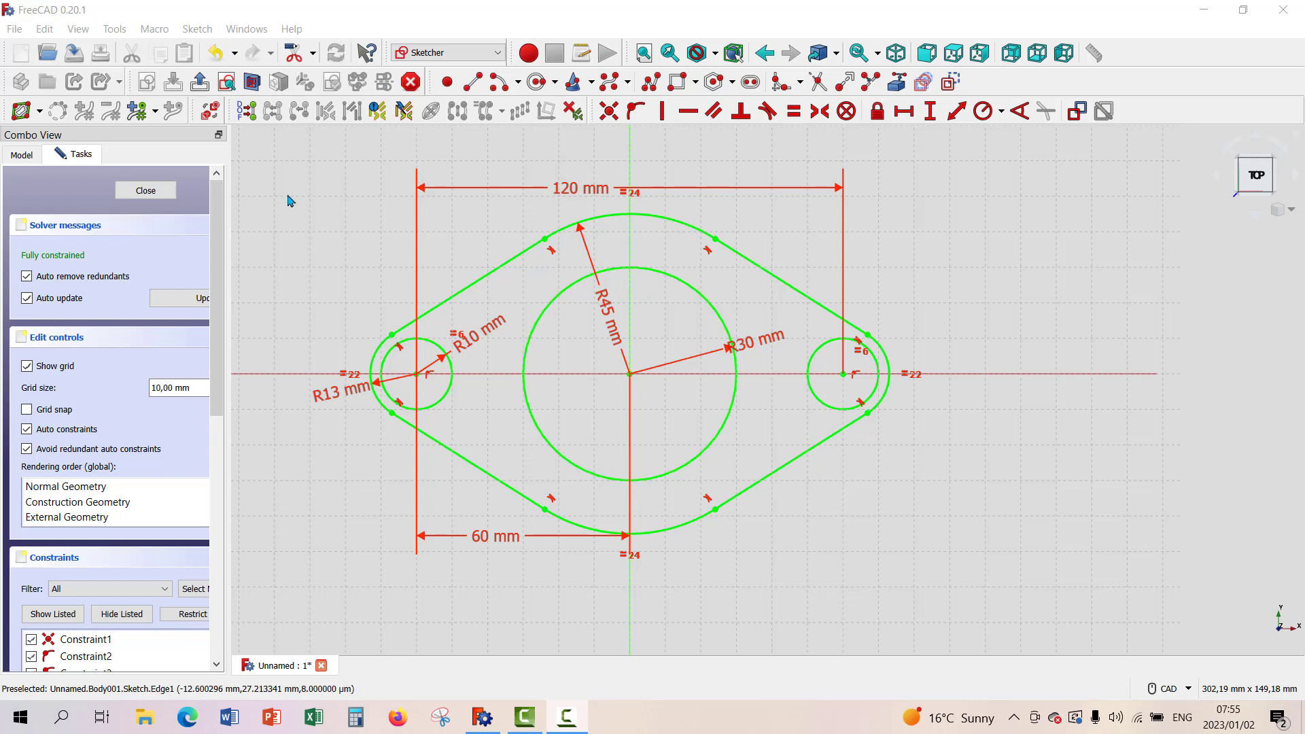
- Finish editing the fully constrained flange sketch
left_click(116, 192)
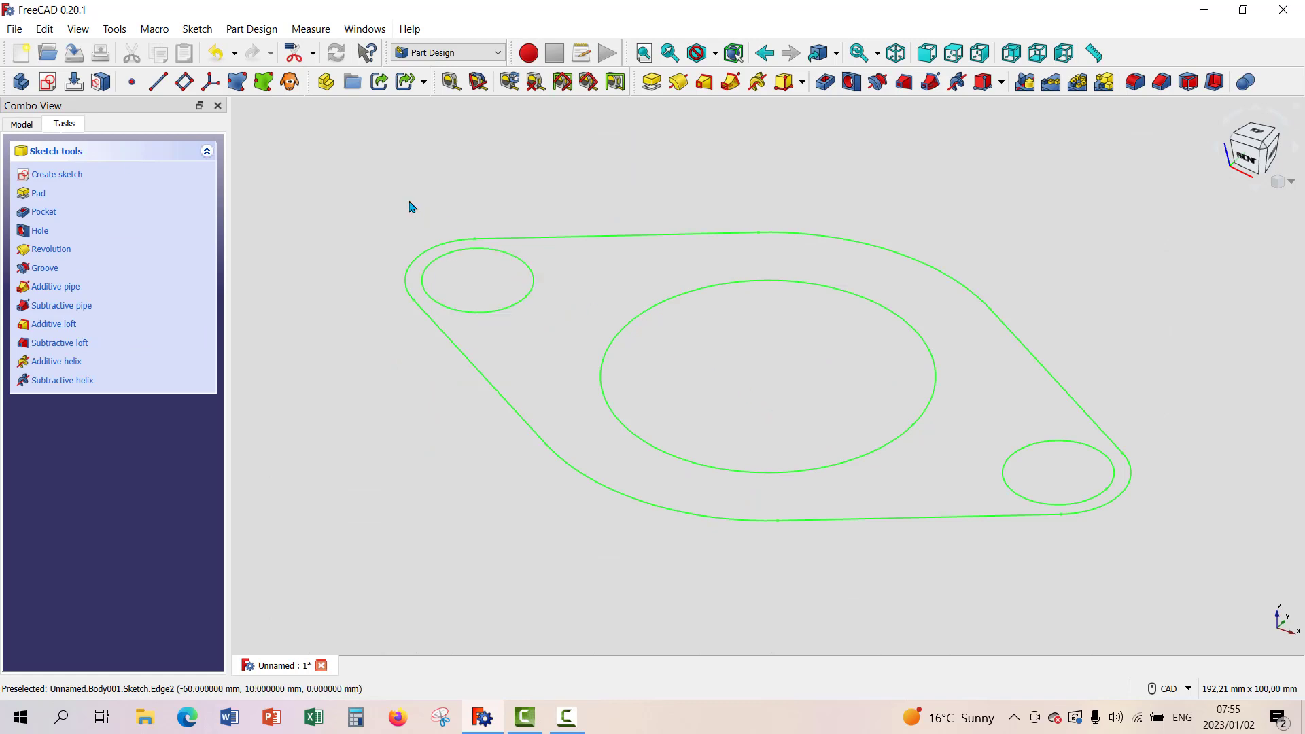
left_click(651, 83)
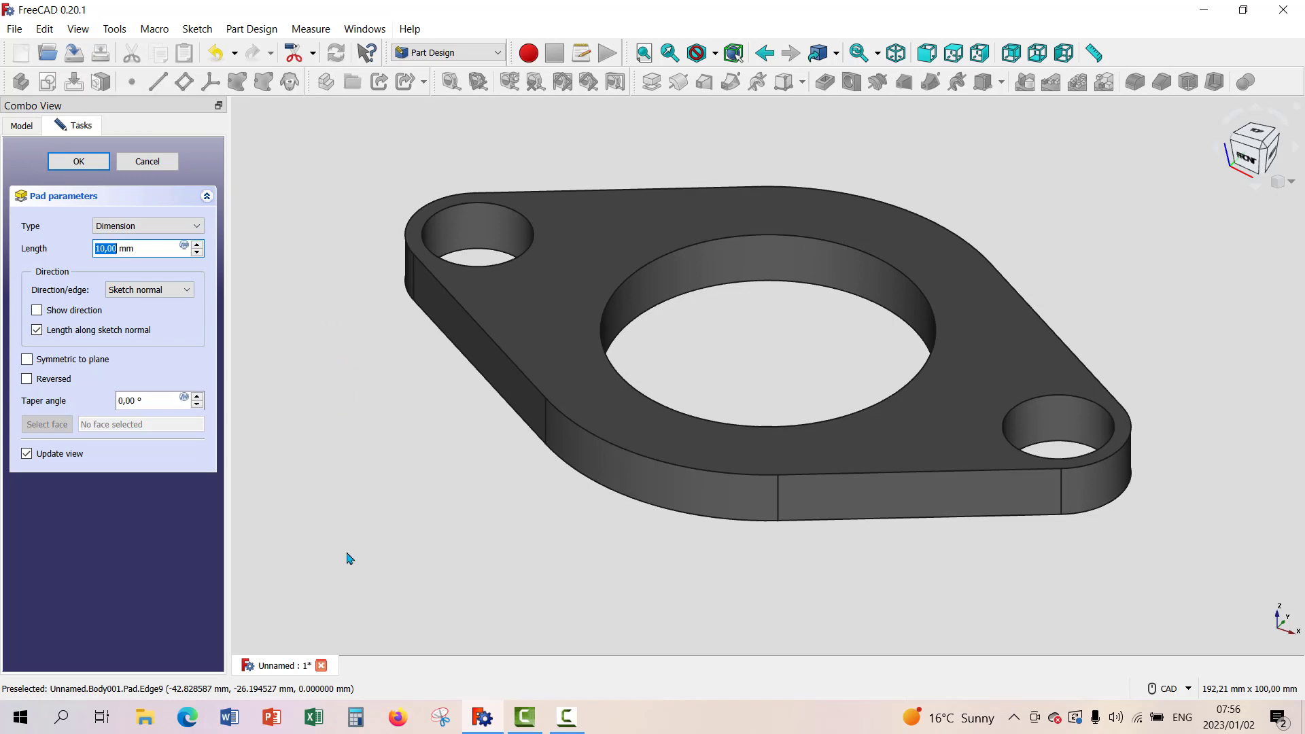
left_click(14, 28)
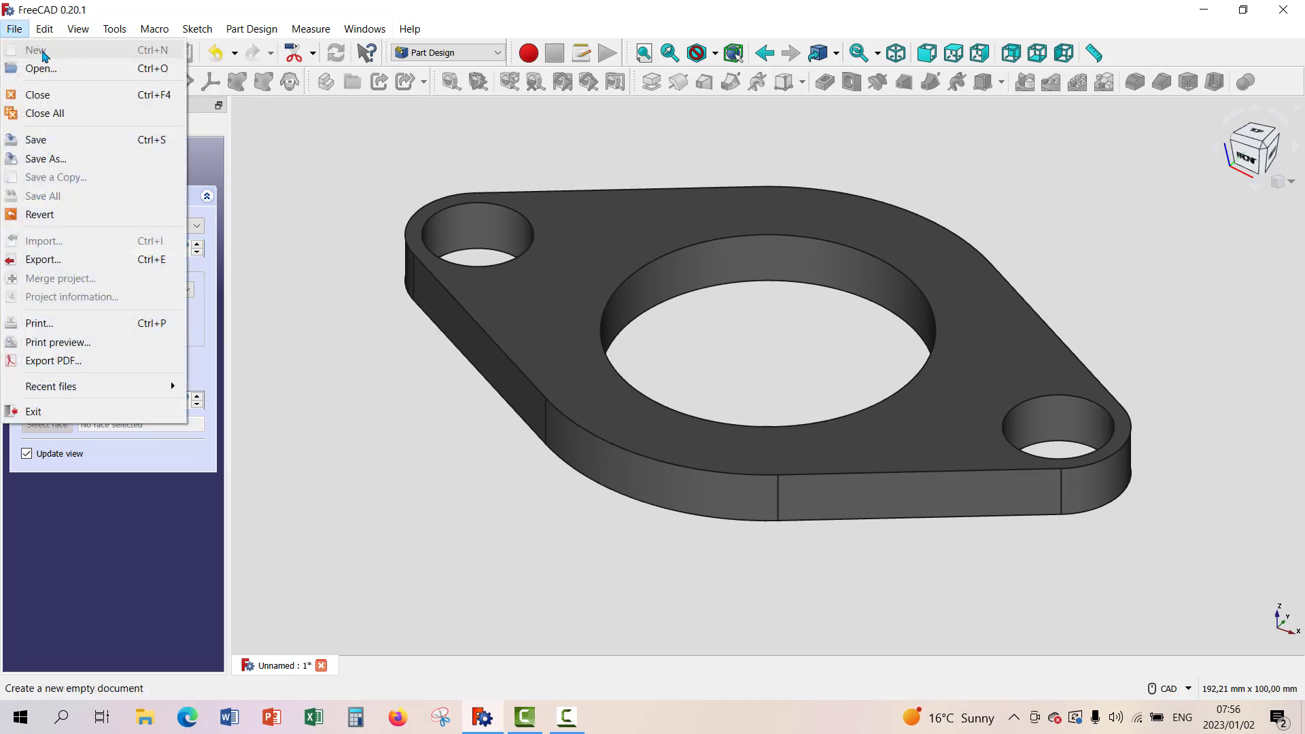
left_click(367, 482)
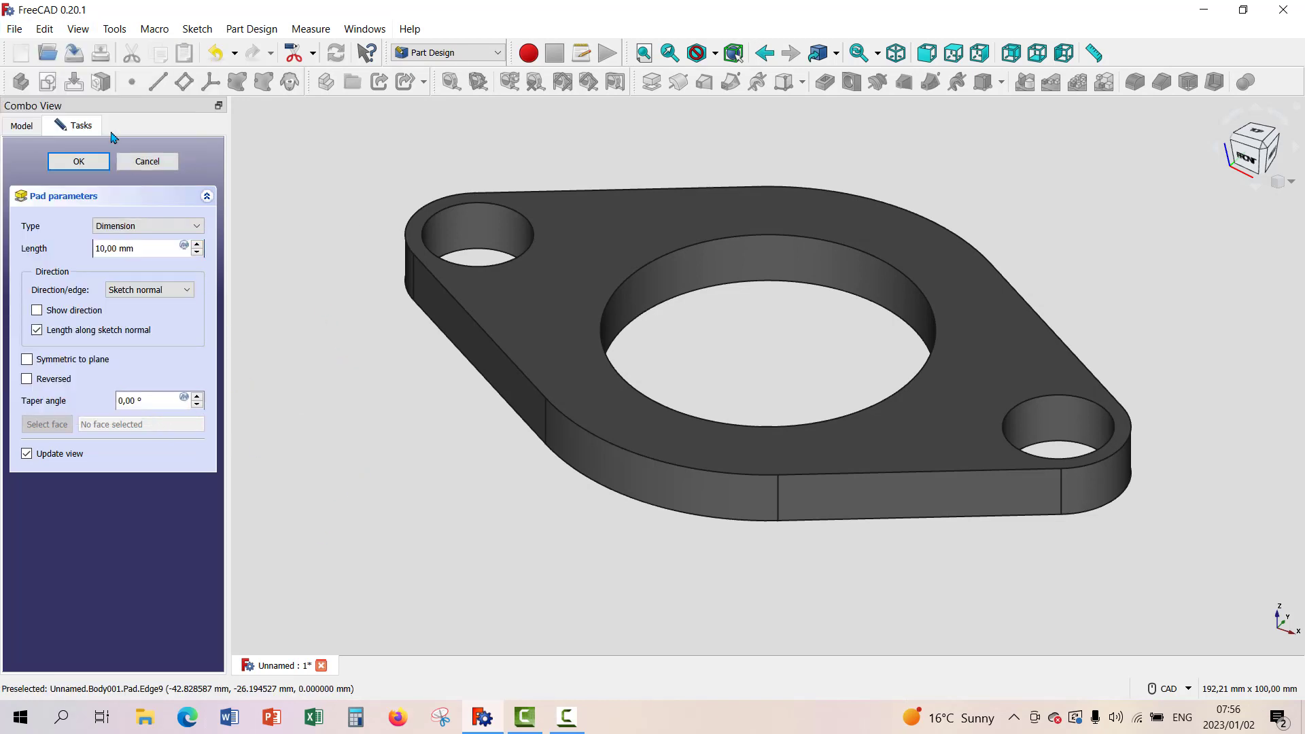
left_click(155, 163)
- Create a new document with a new body and start a sketch on its XY plane
left_click(14, 29)
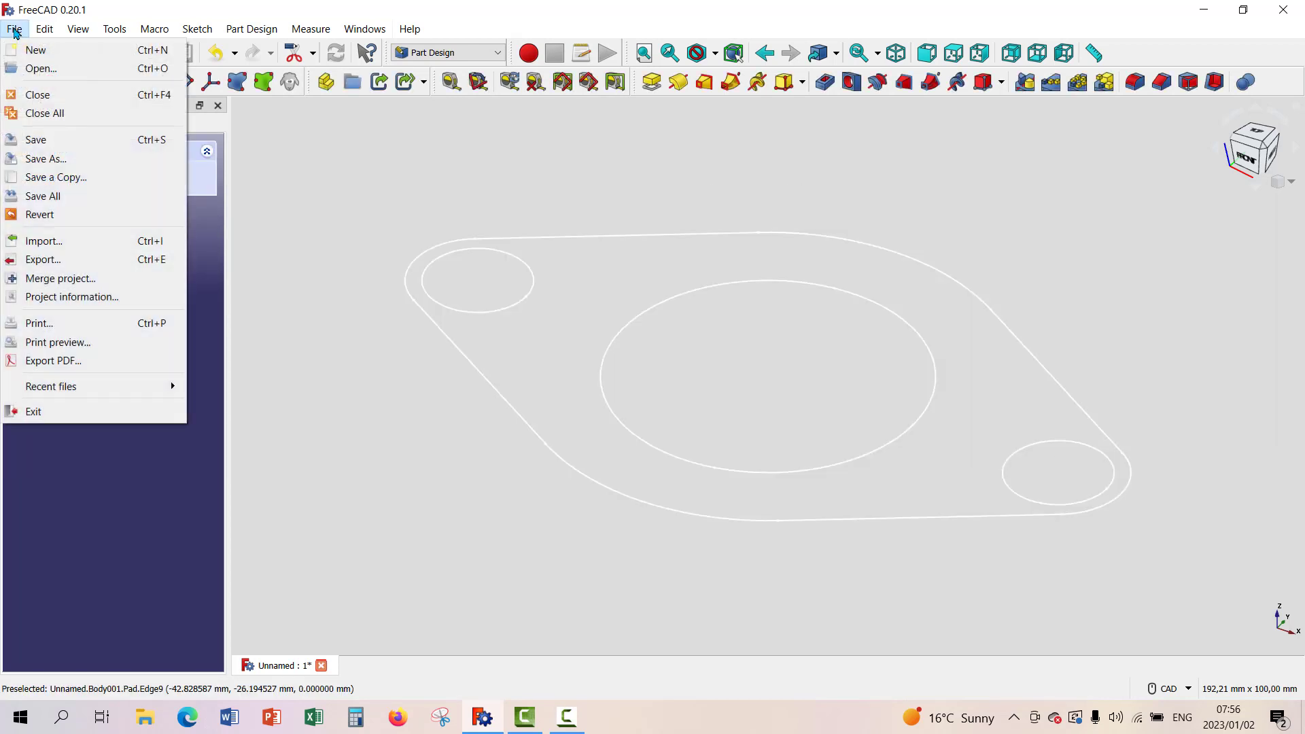
left_click(35, 50)
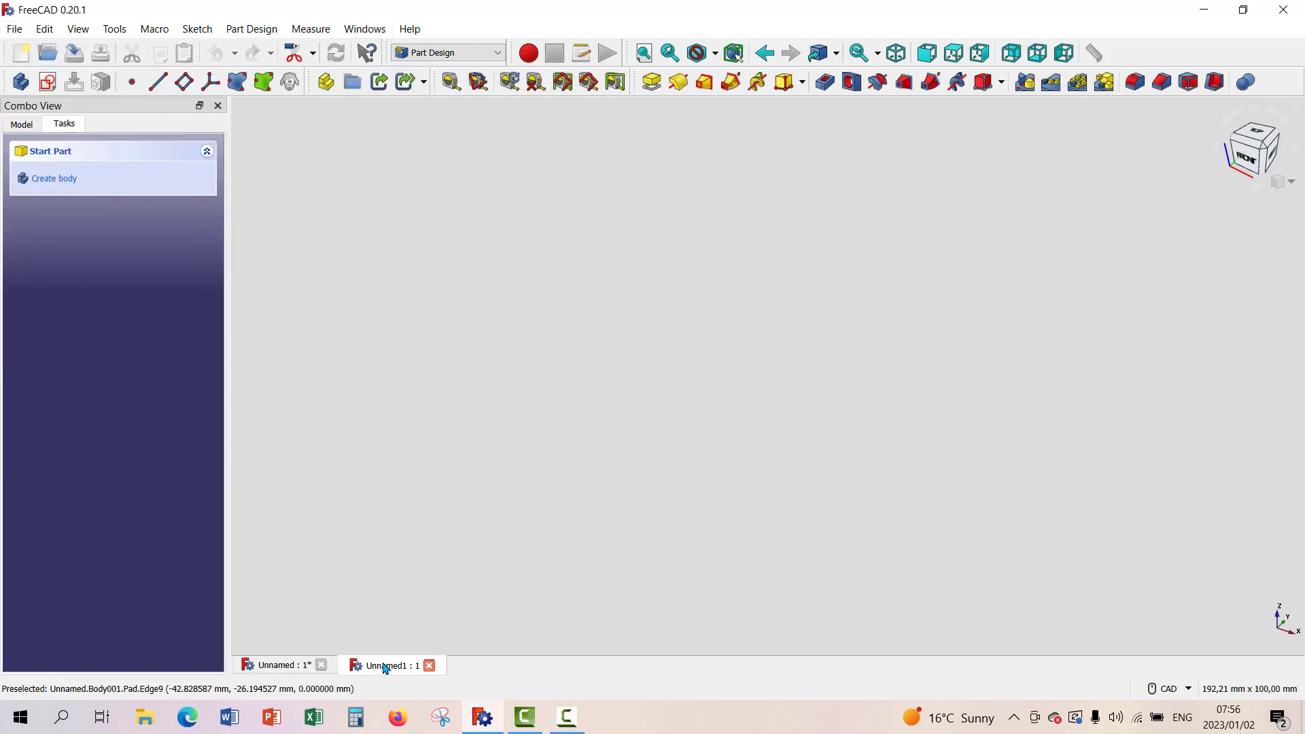
left_click(59, 178)
left_click(54, 179)
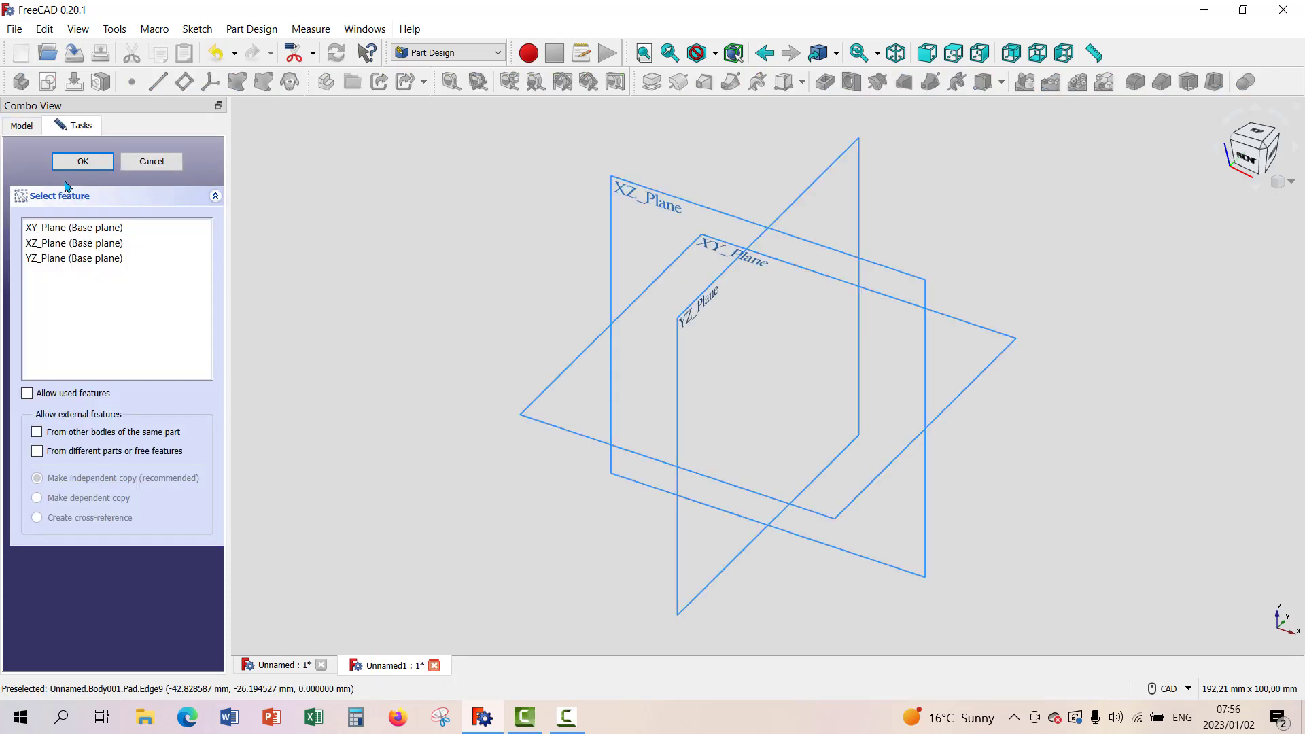
left_click(65, 228)
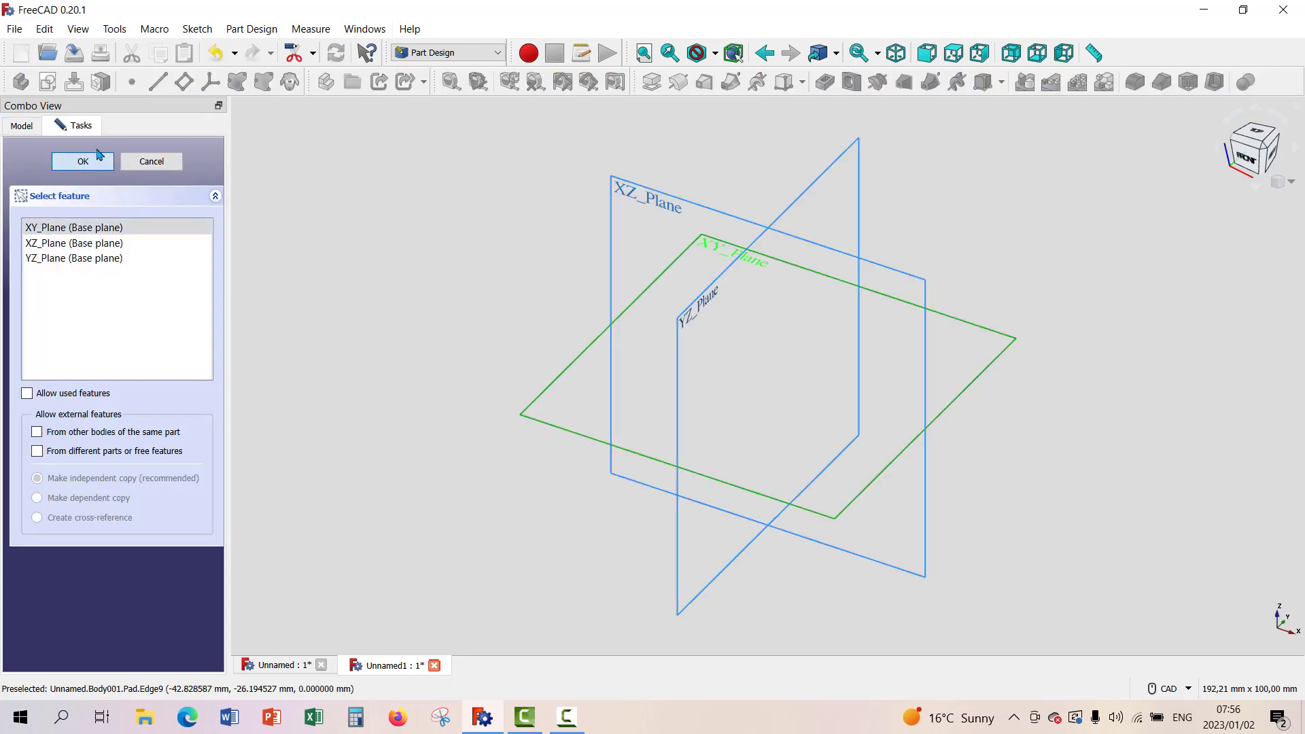
left_click(82, 162)
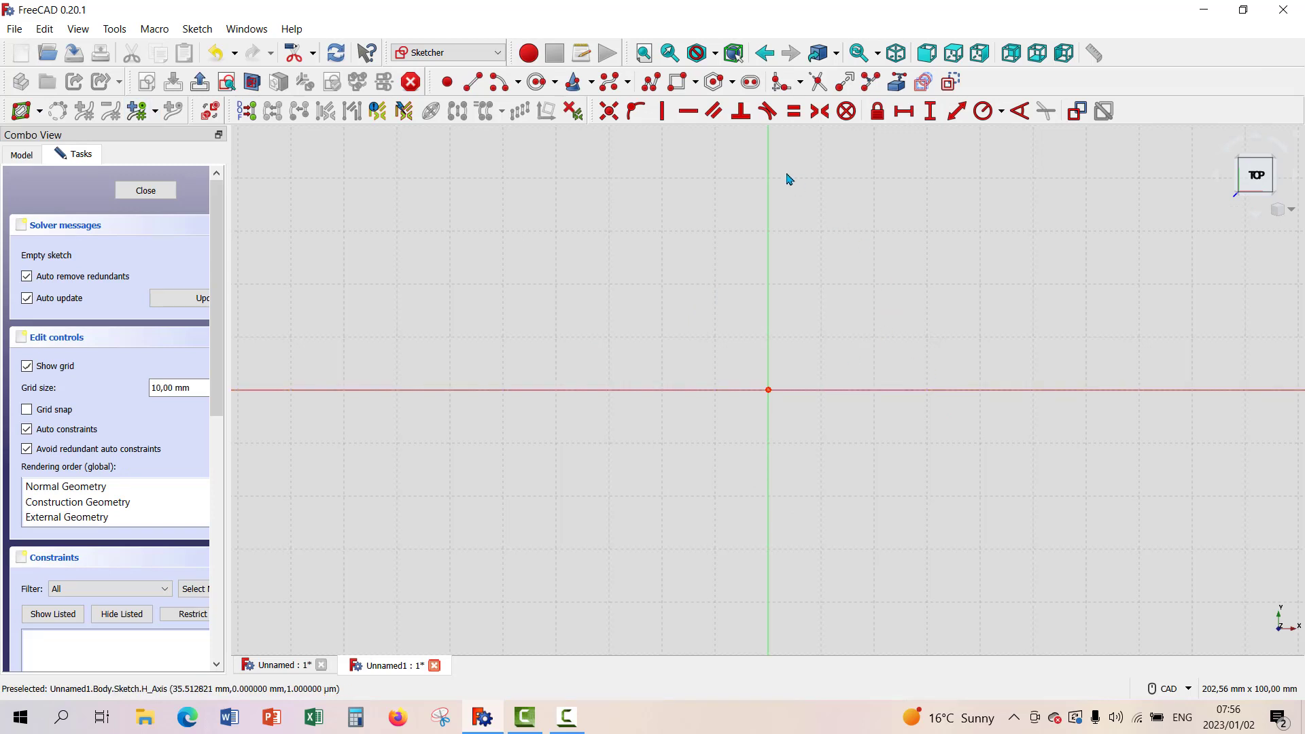
- Draw a circle centred on the sketch origin and constrain its radius to 25 mm
left_click(537, 82)
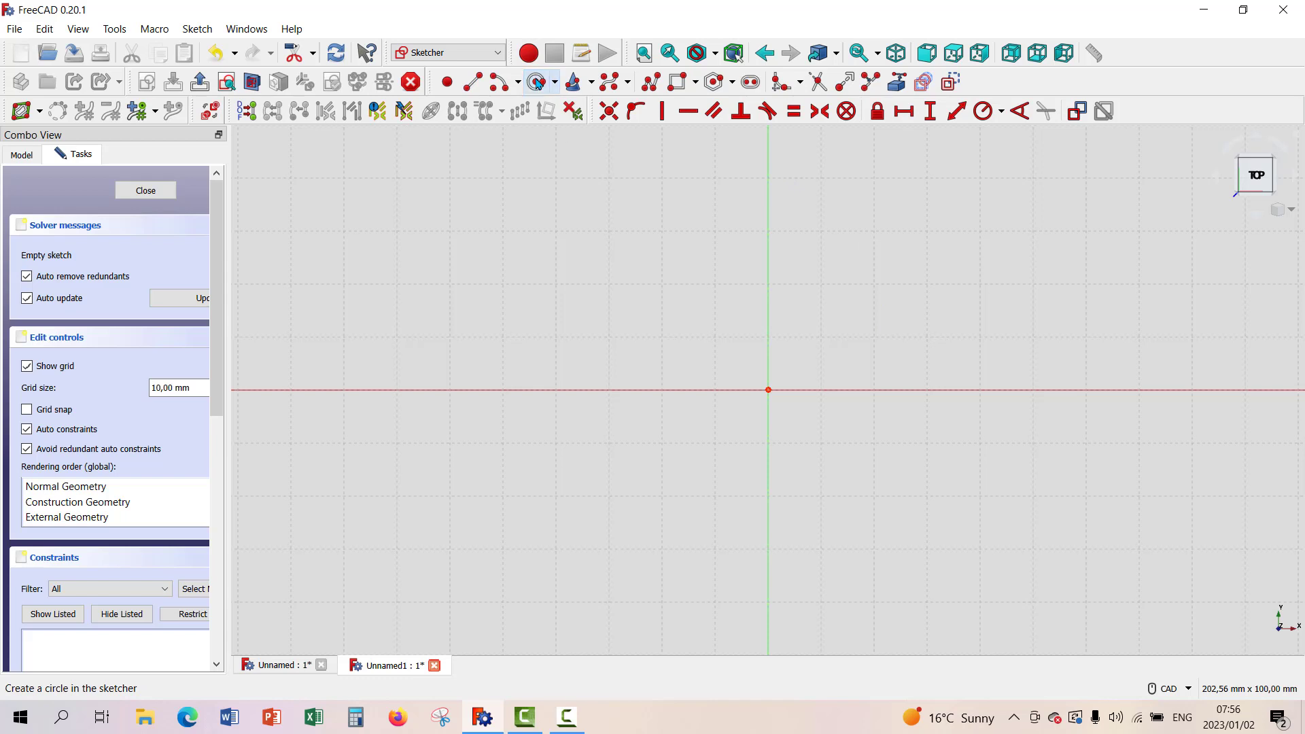
left_click(769, 390)
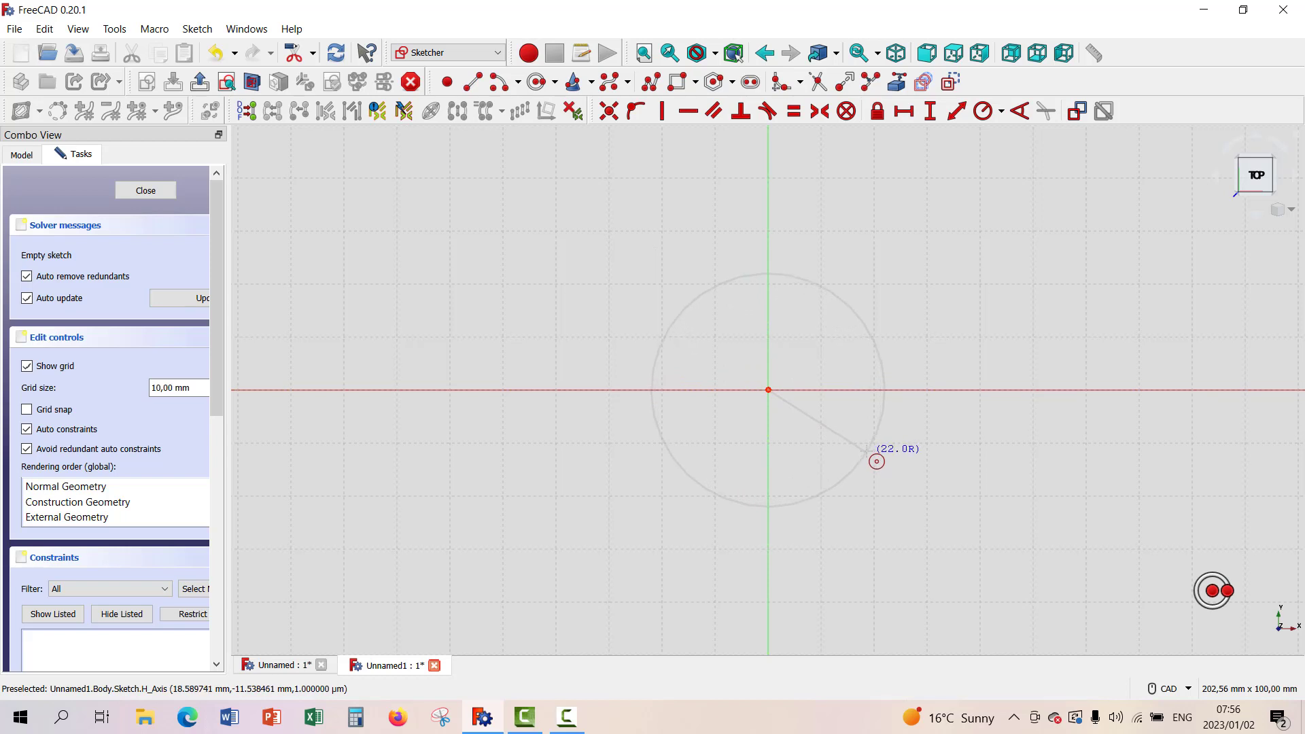
left_click(868, 452)
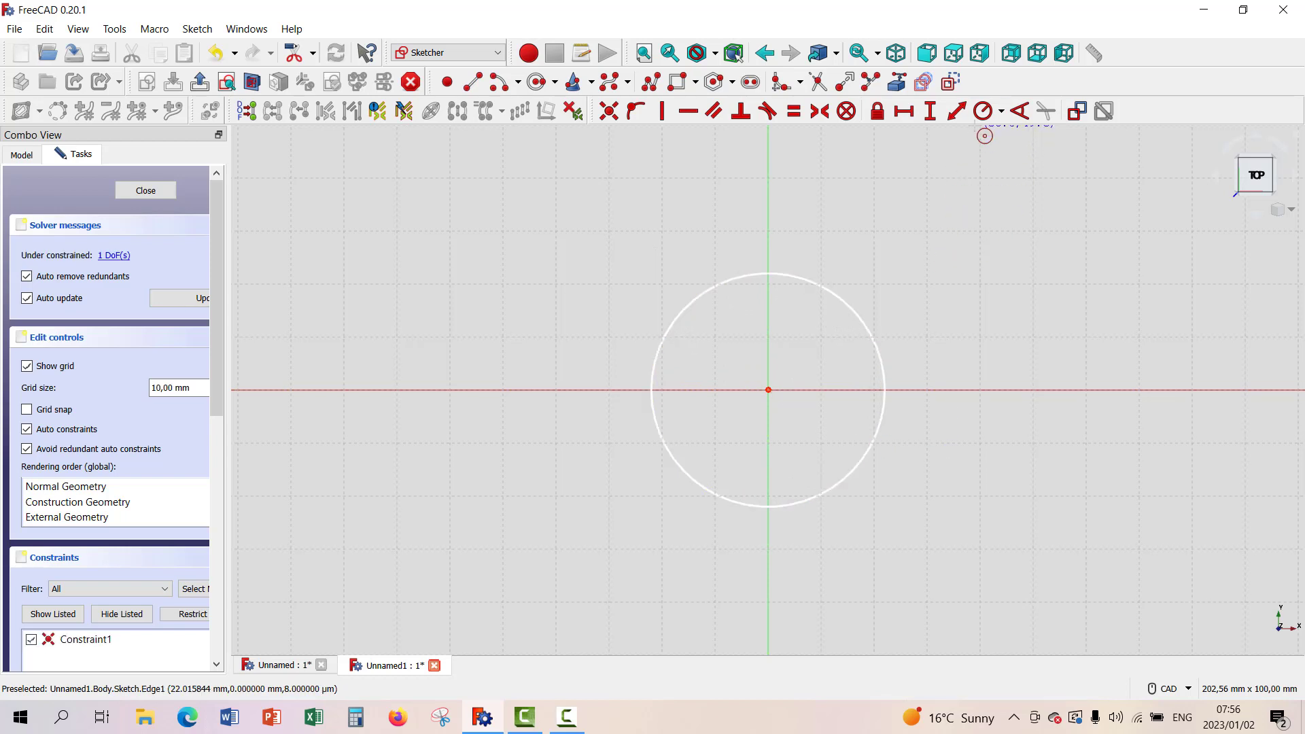
left_click(982, 111)
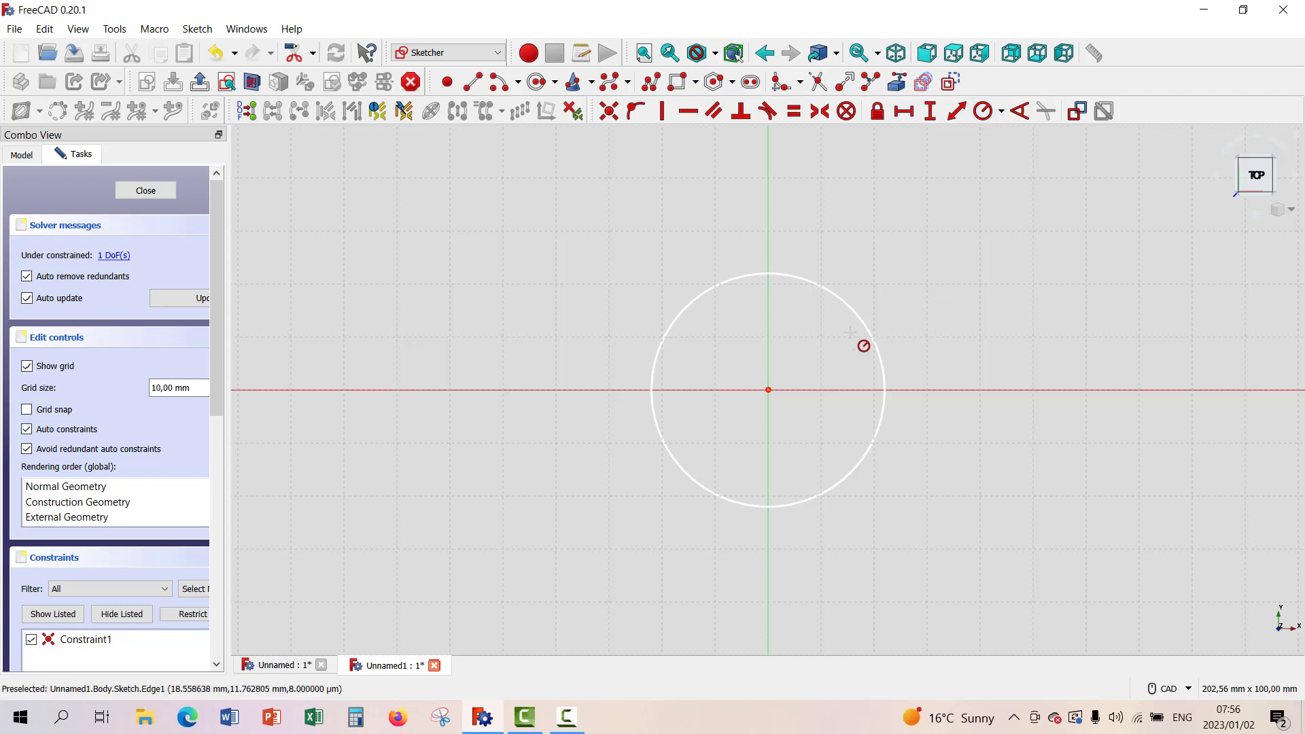
left_click(854, 310)
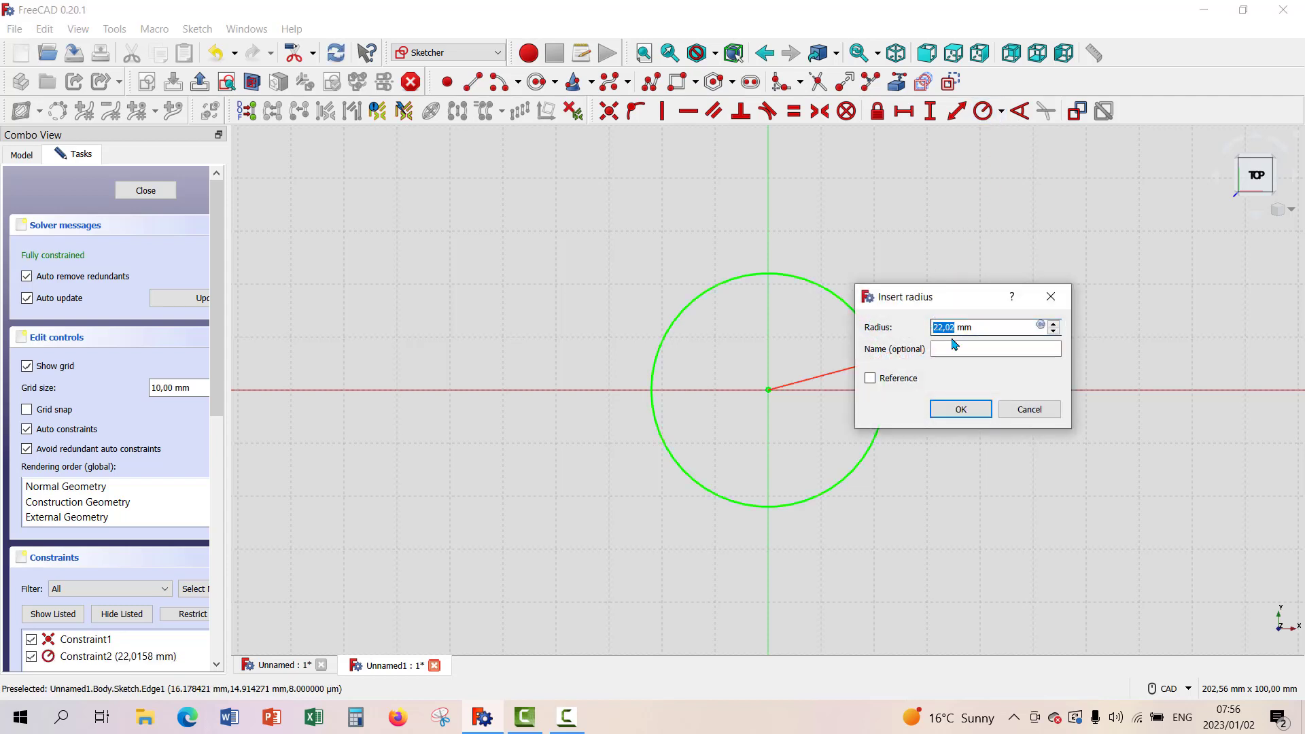
type("2")
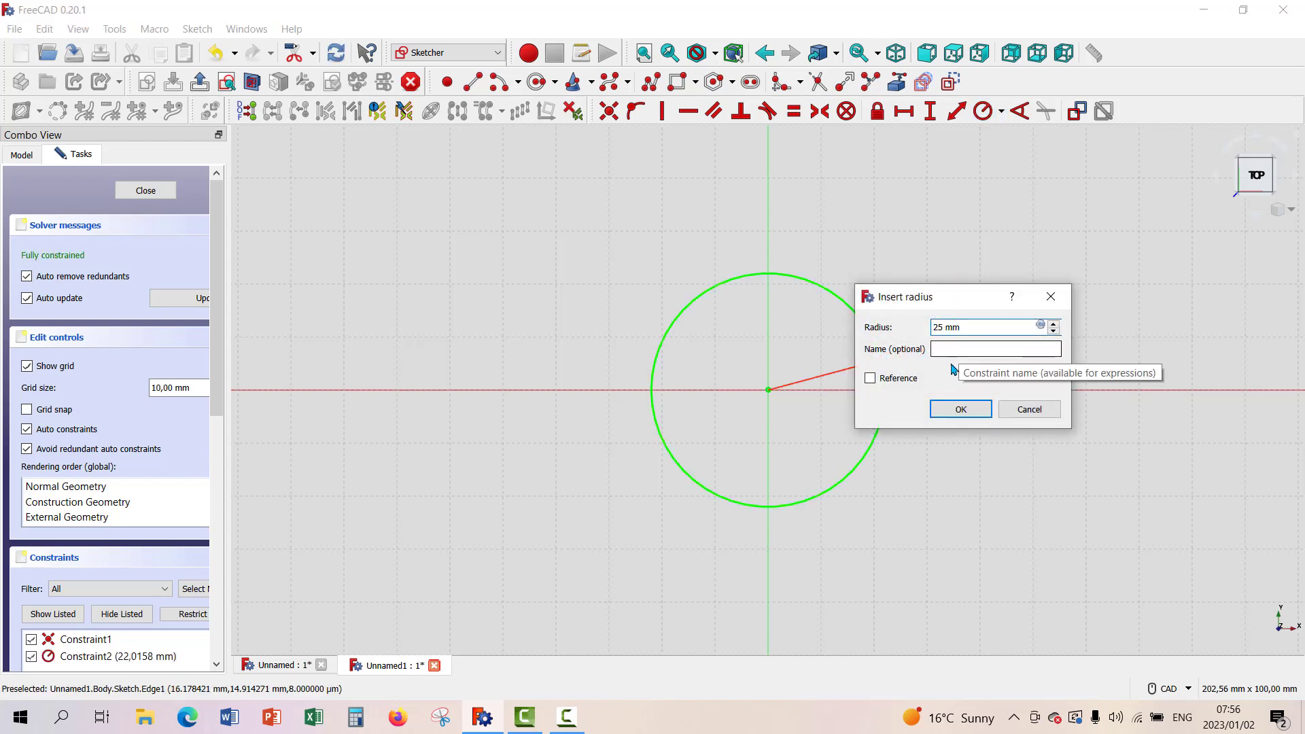
left_click(962, 409)
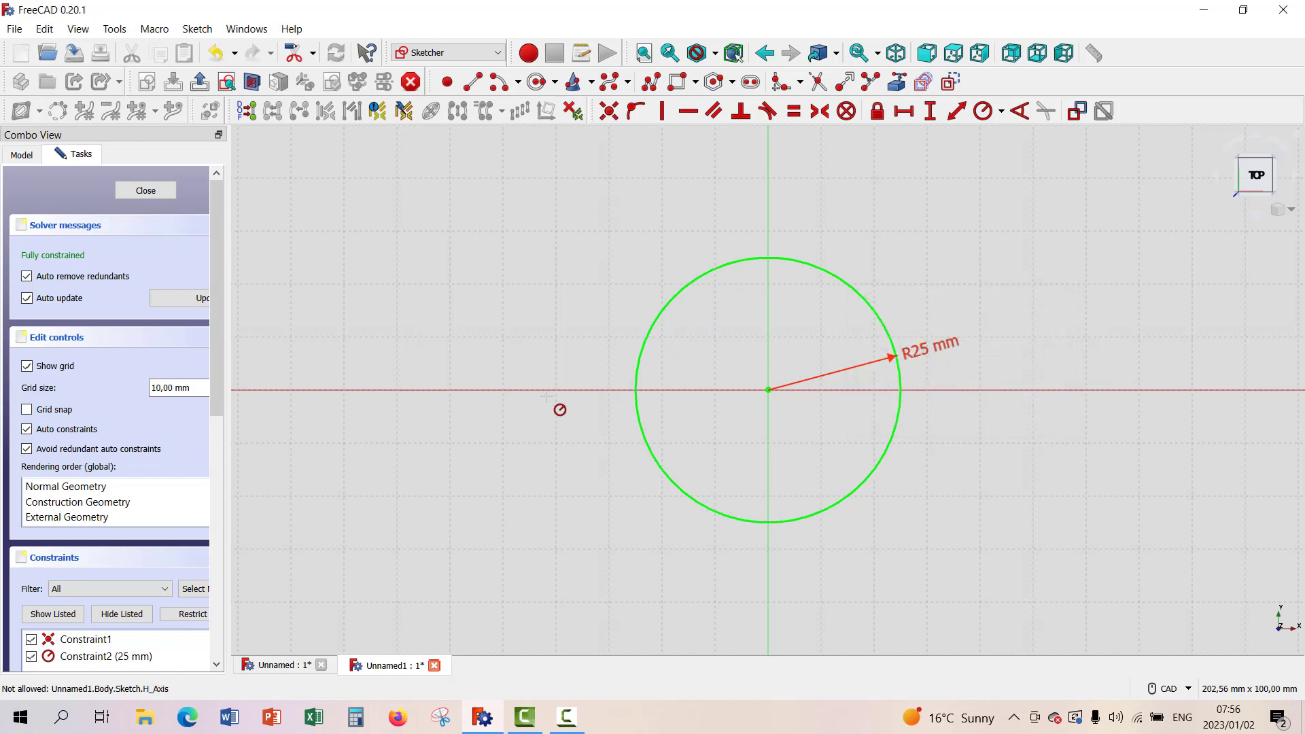
- Draw two small circles of about 9 and 10 mm radius centred on the horizontal axis, one on each side of the large circle
left_click(536, 81)
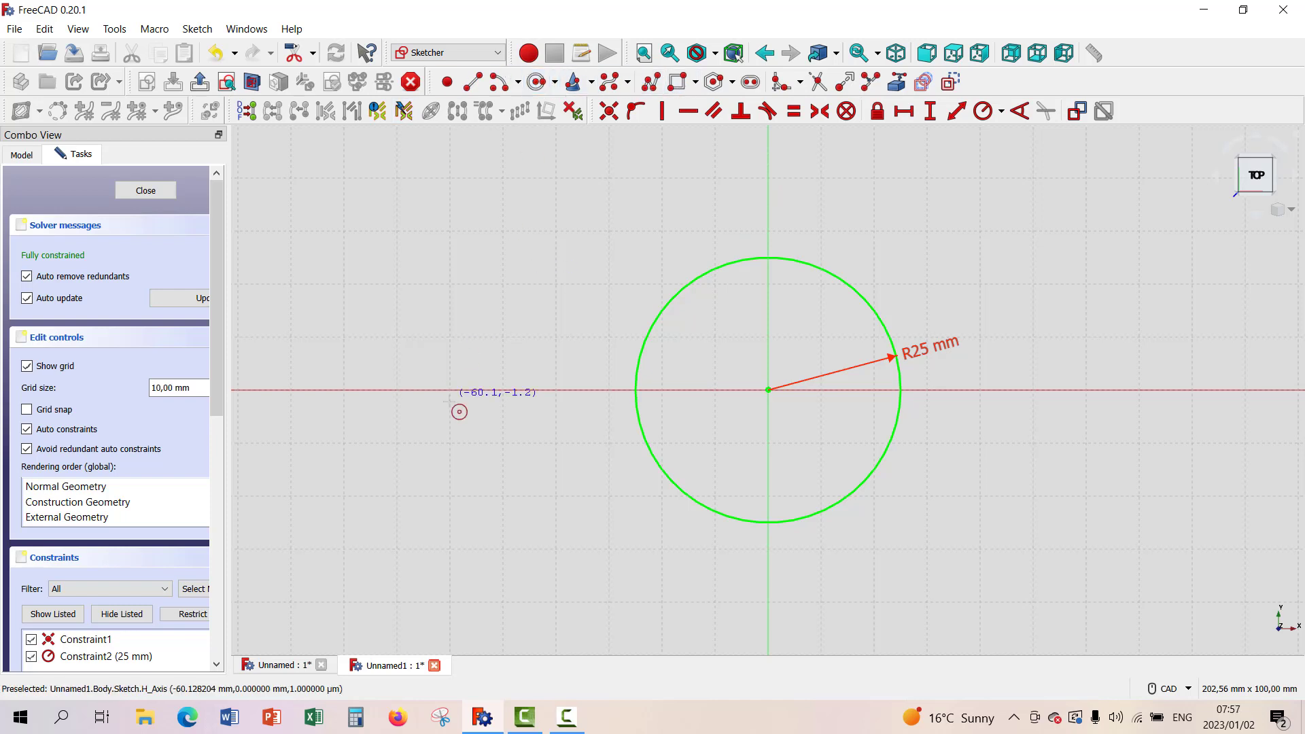
left_click(501, 390)
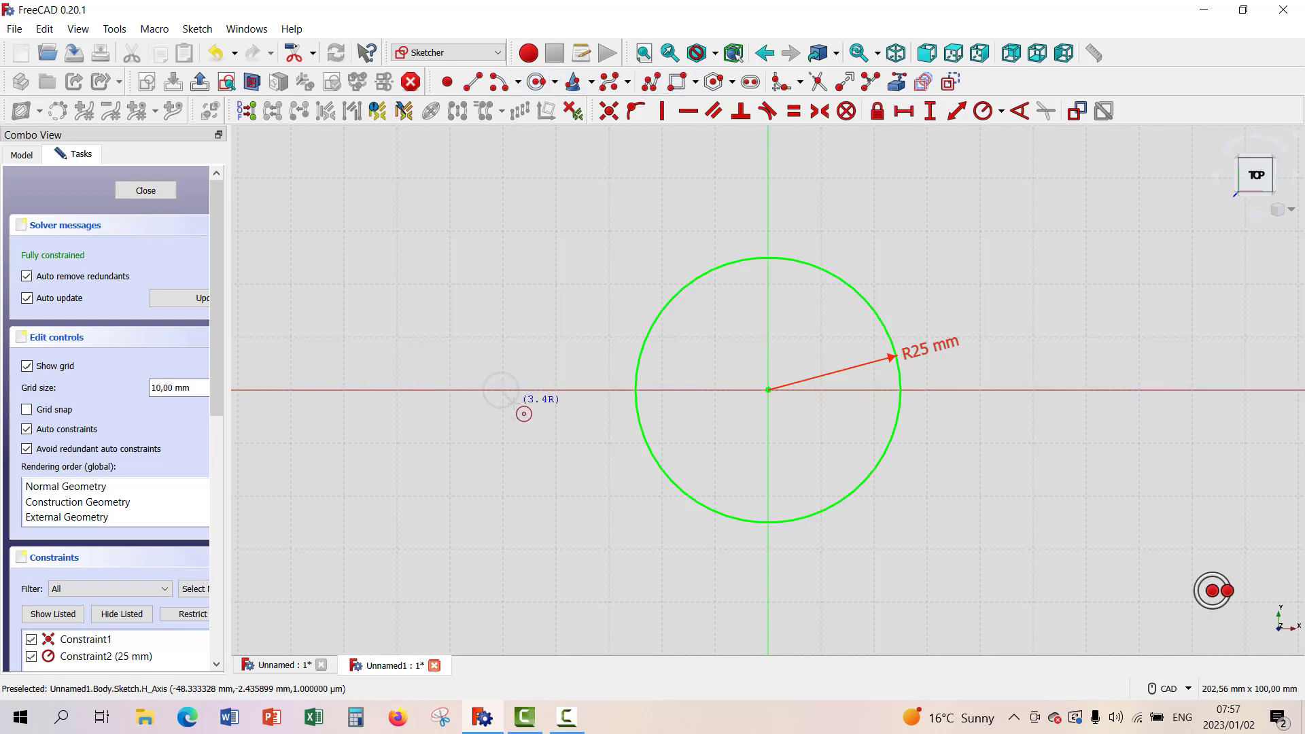
left_click(536, 428)
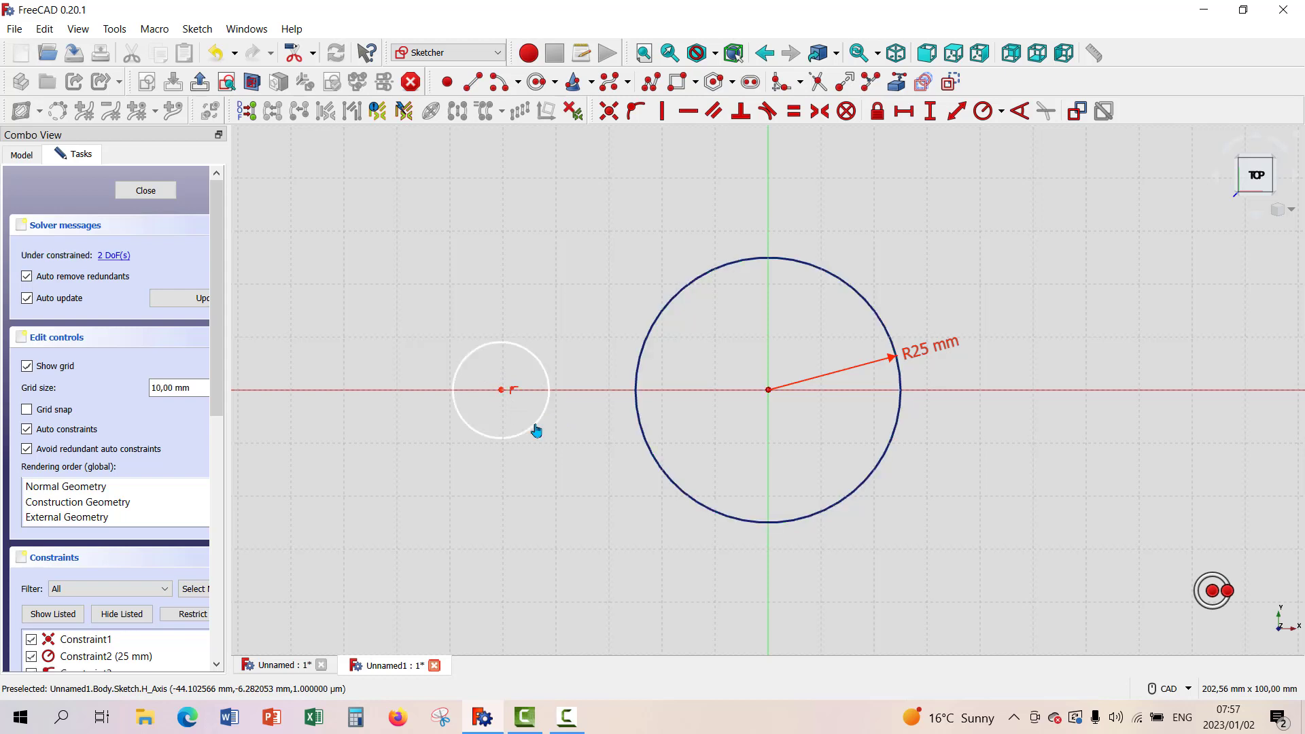
left_click(1034, 390)
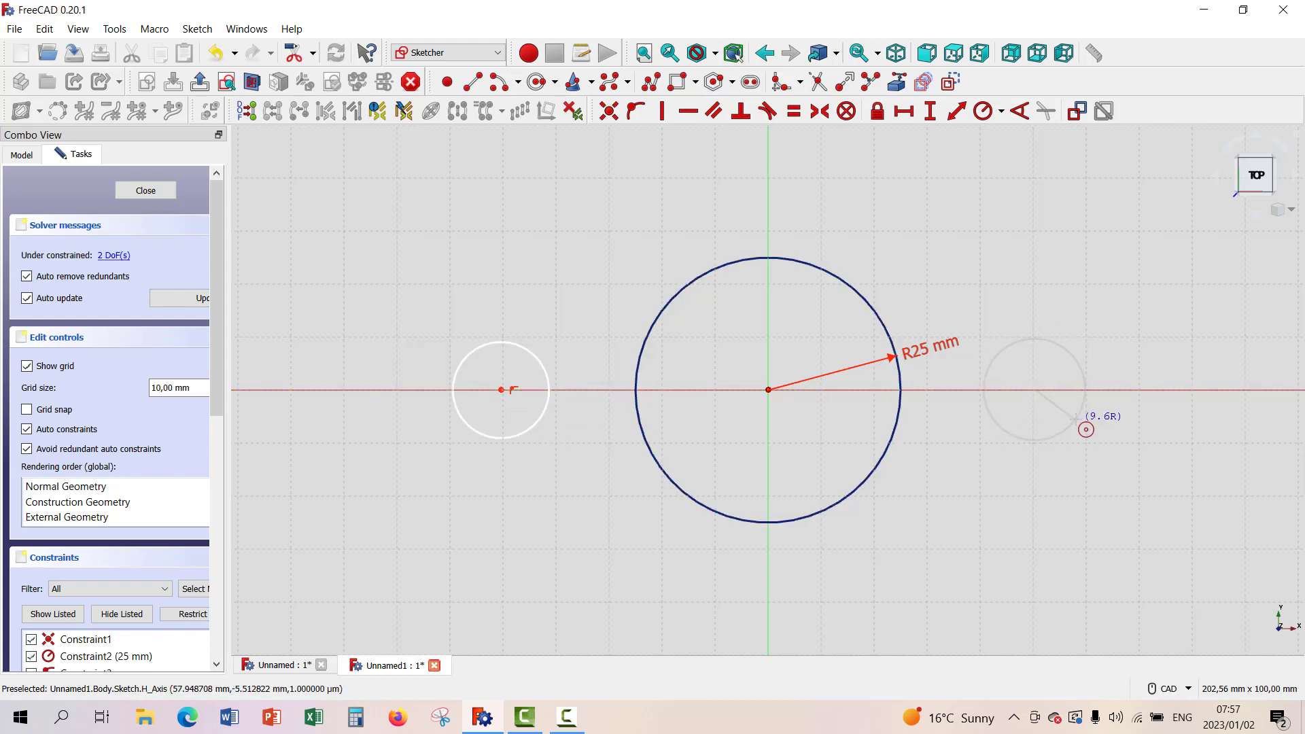
left_click(1086, 429)
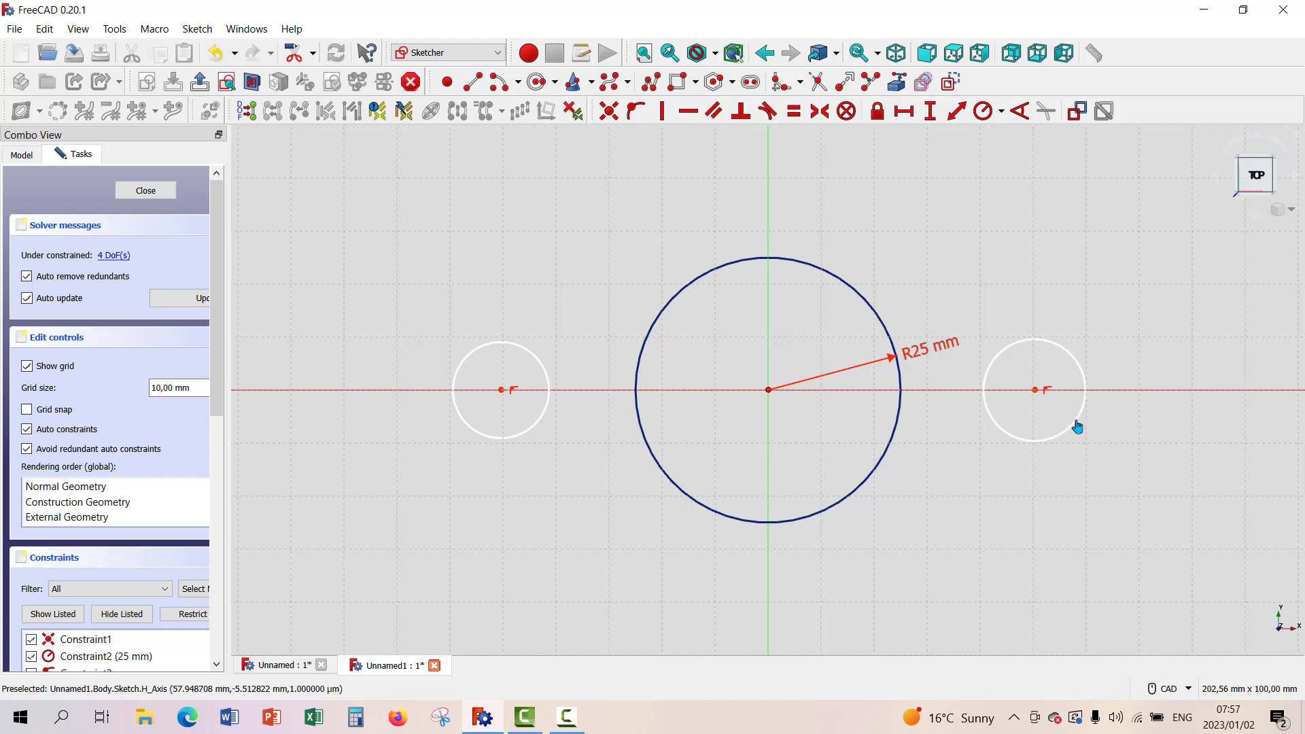
- Constrain the left small circle's radius to 10 mm and make the right small circle equal to it
left_click(525, 353)
left_click(983, 110)
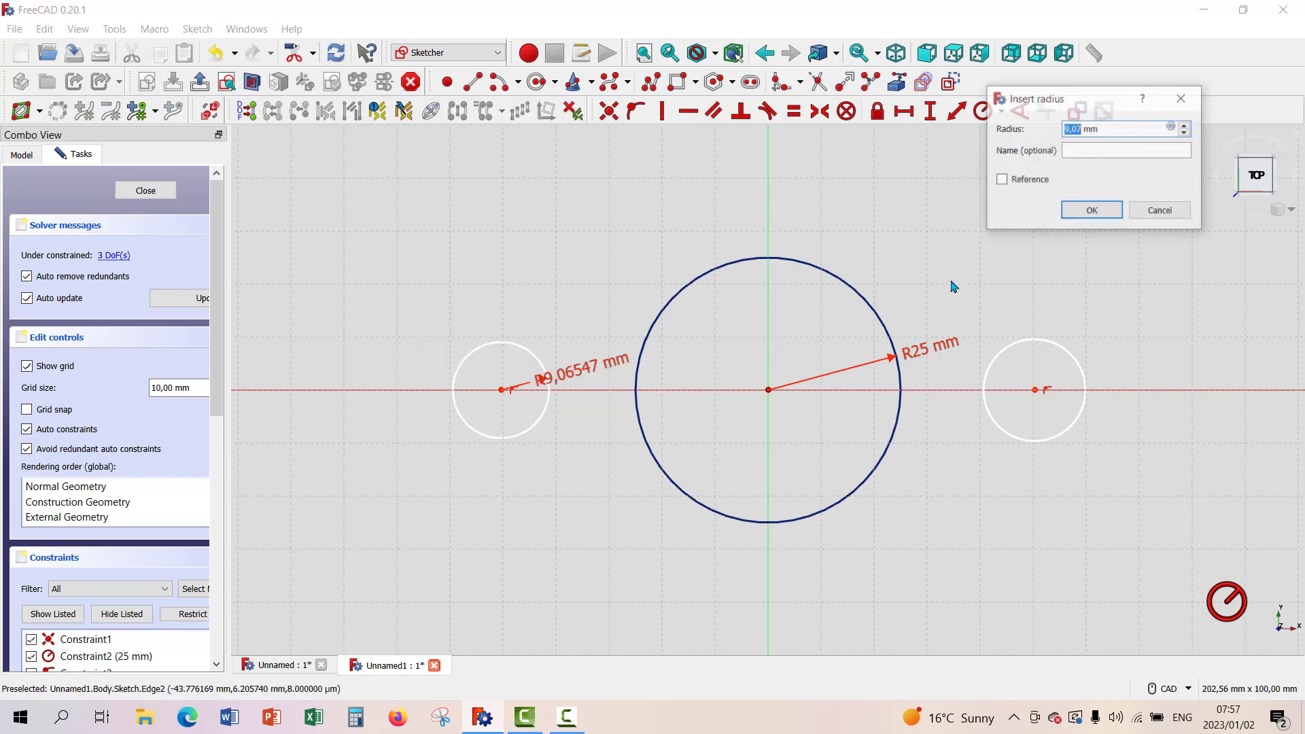
type("1")
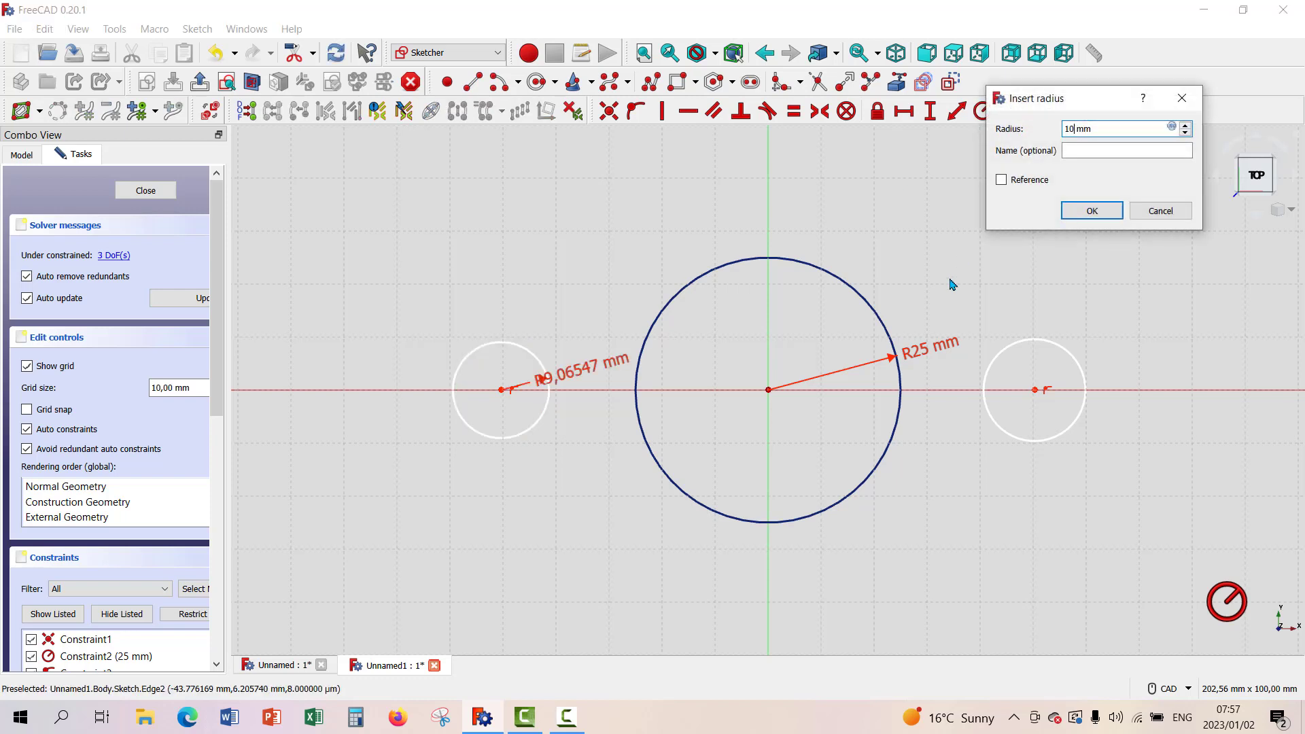
left_click(1090, 210)
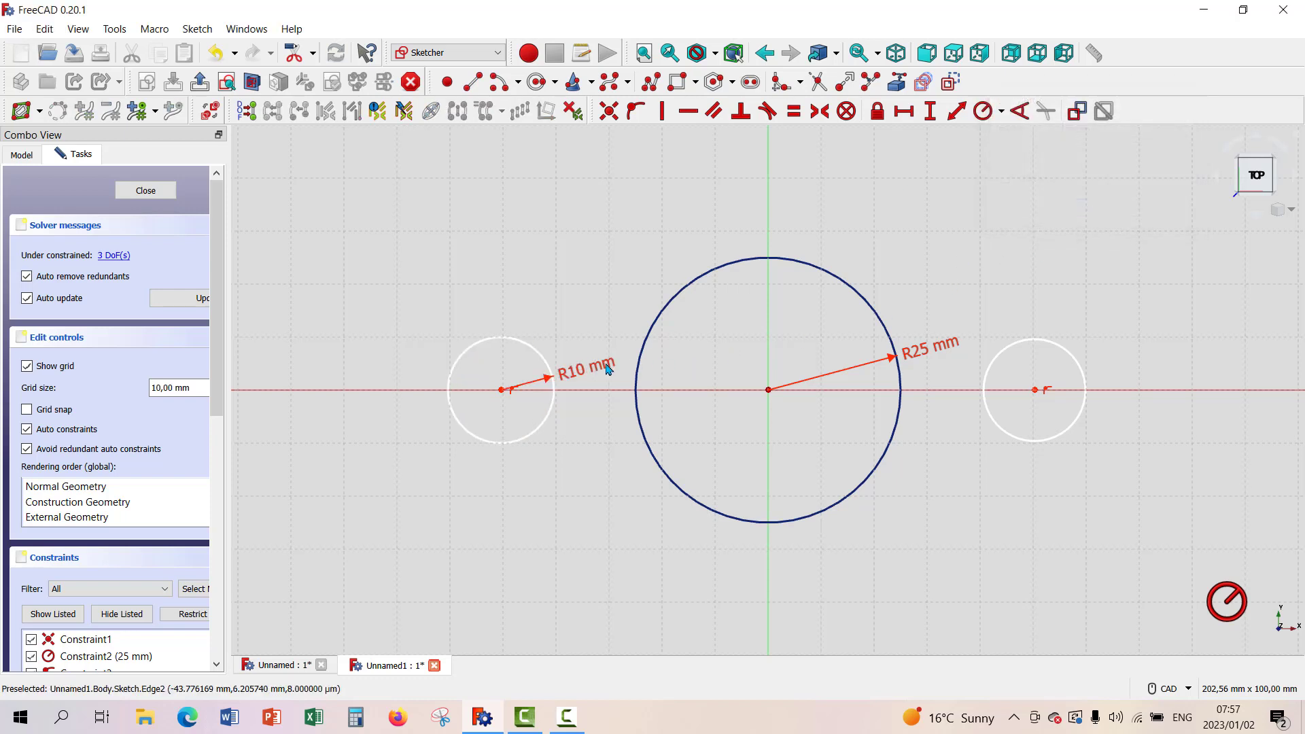
left_click(524, 345)
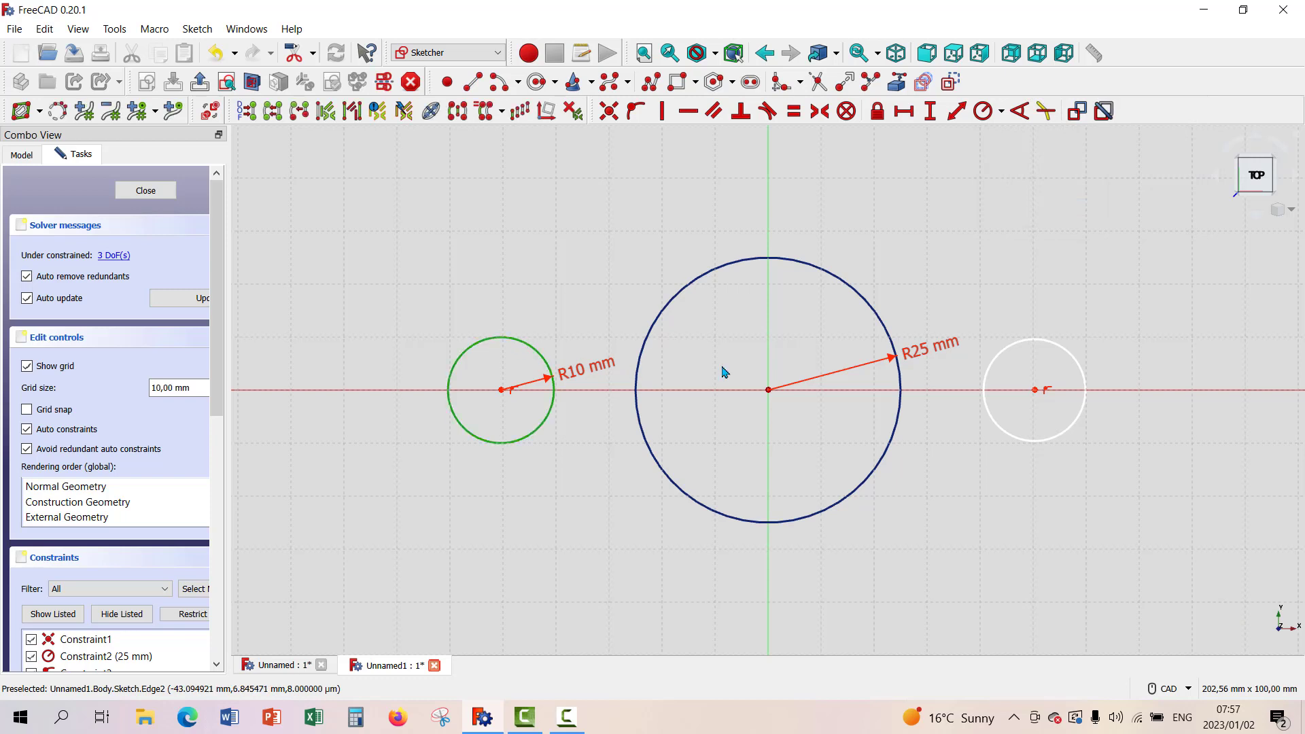
left_click(993, 363)
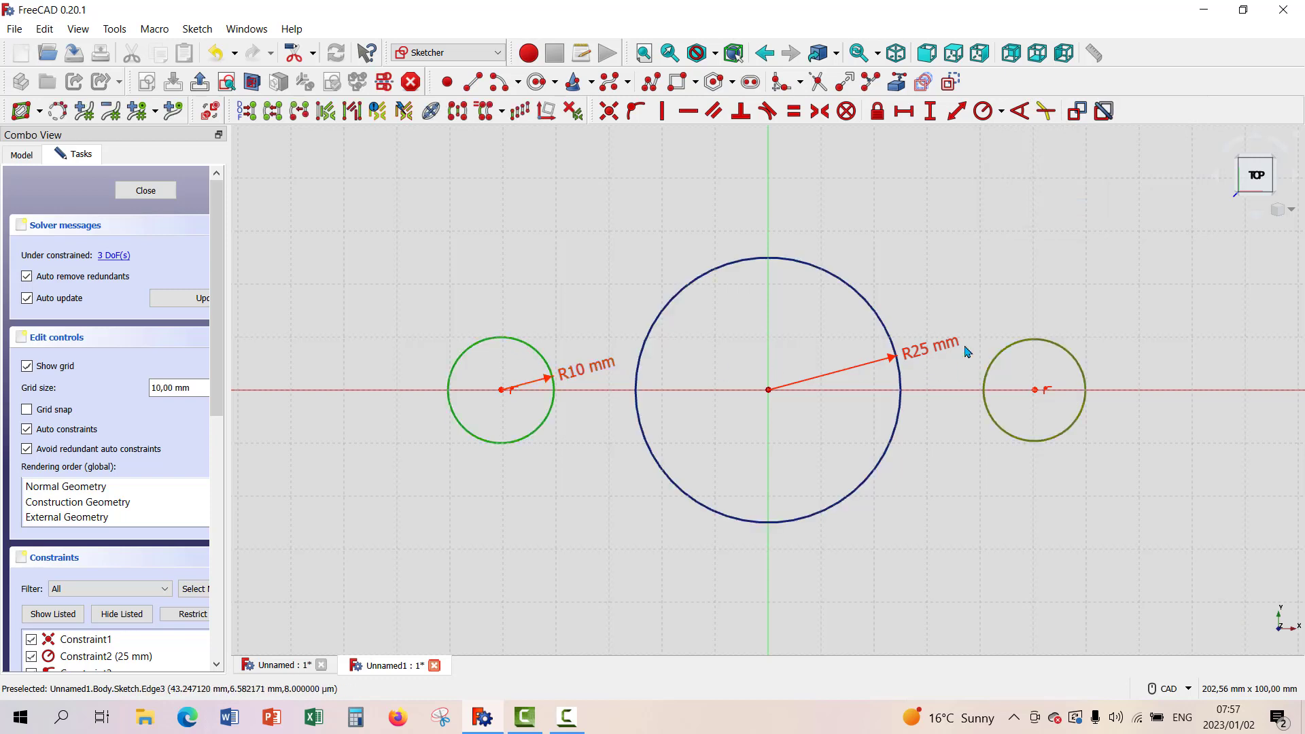
left_click(795, 112)
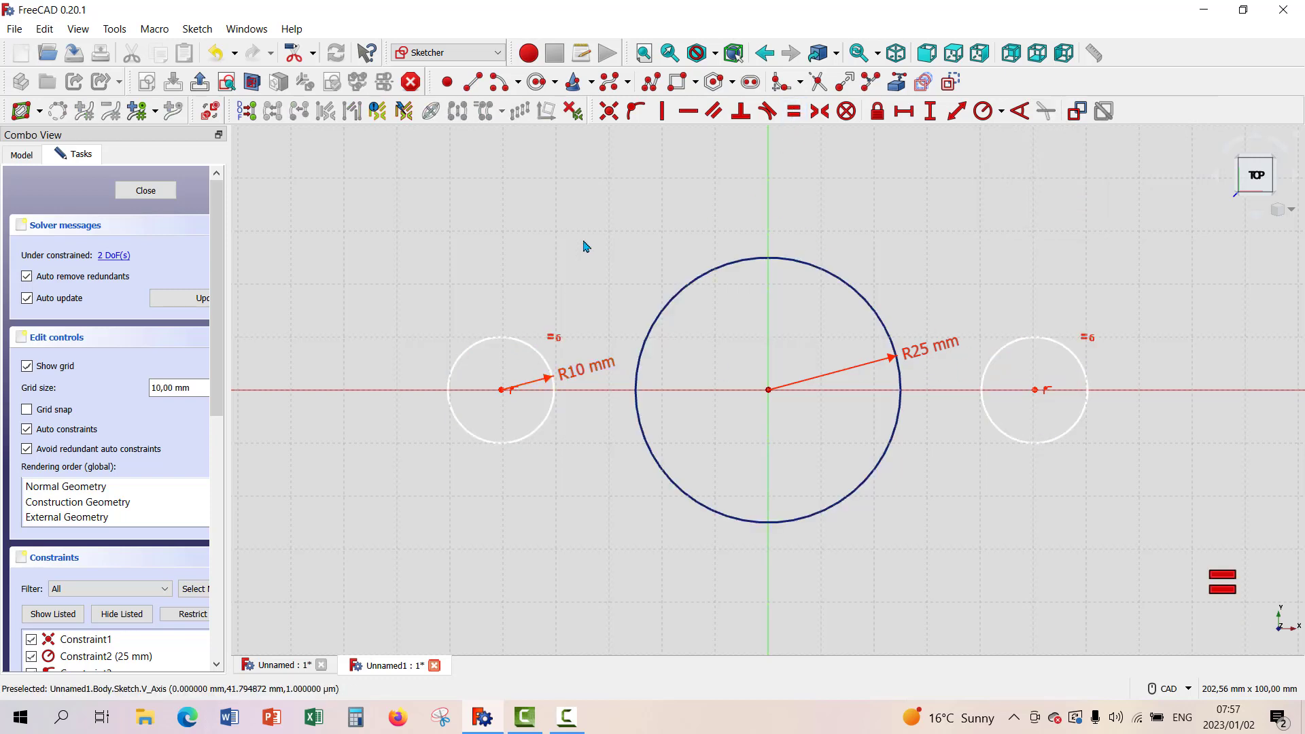
- Constrain the distance between the two small circles' centres to 120 mm and place the dimension above the large circle
left_click(503, 393)
left_click(1035, 391)
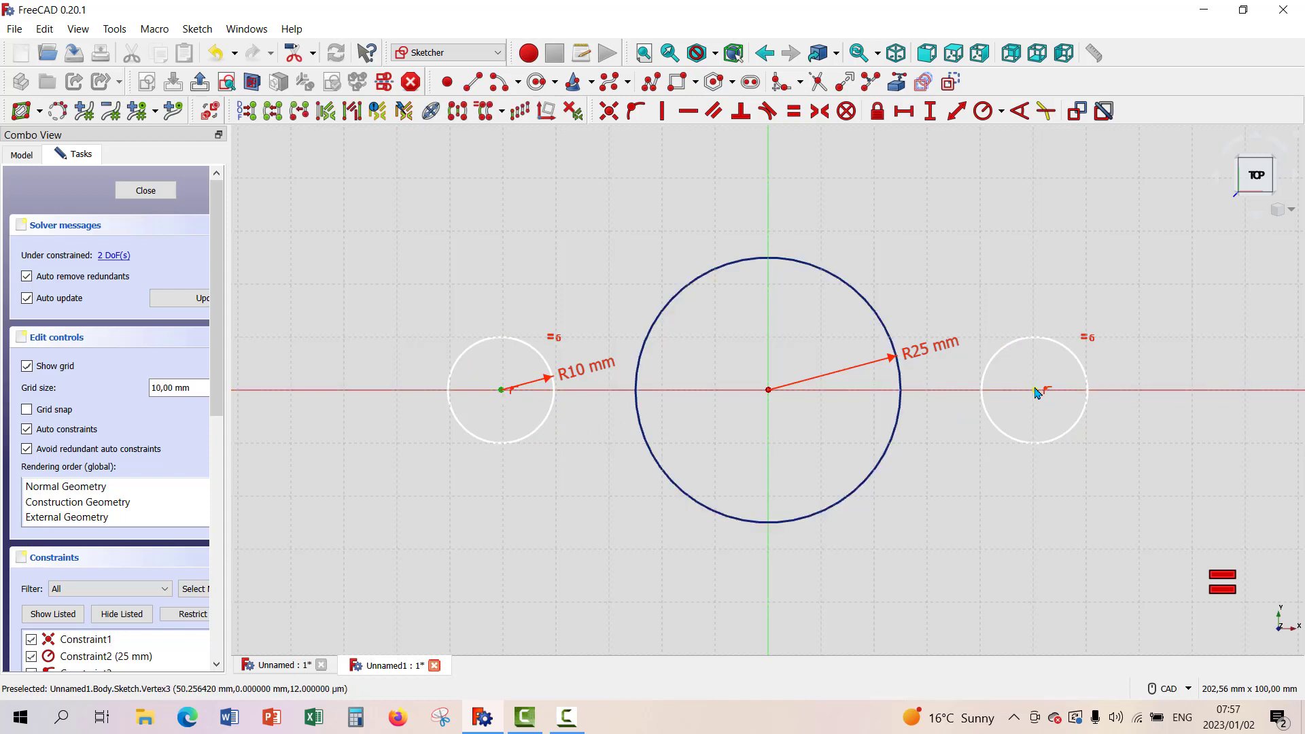
left_click(957, 111)
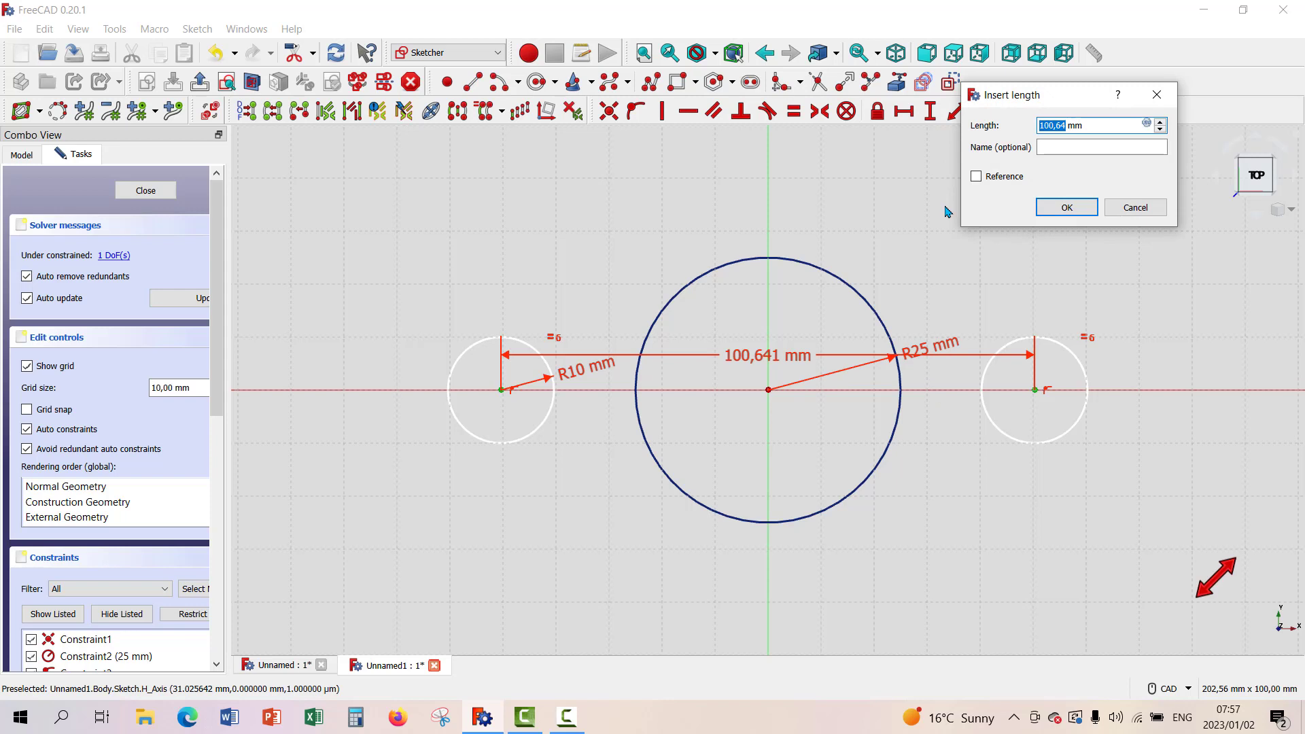
type("1")
left_click(1063, 207)
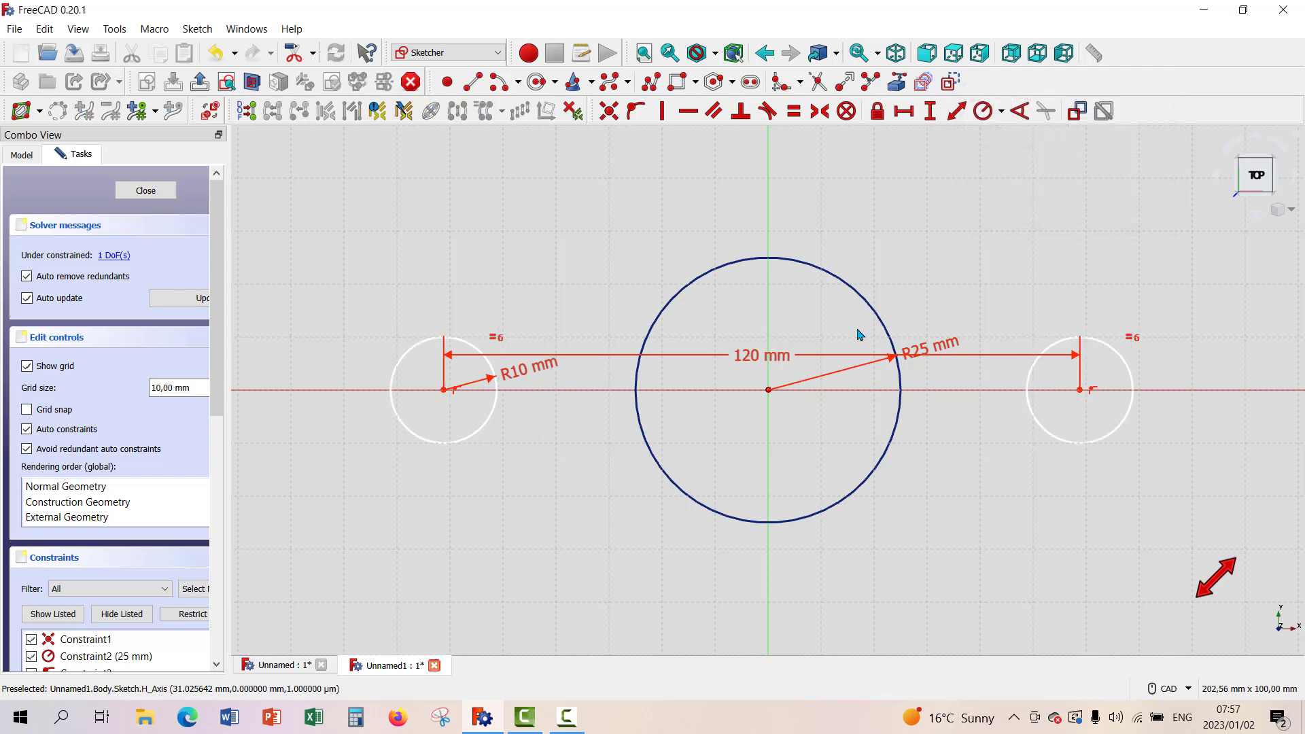
left_click_drag(751, 355, 739, 146)
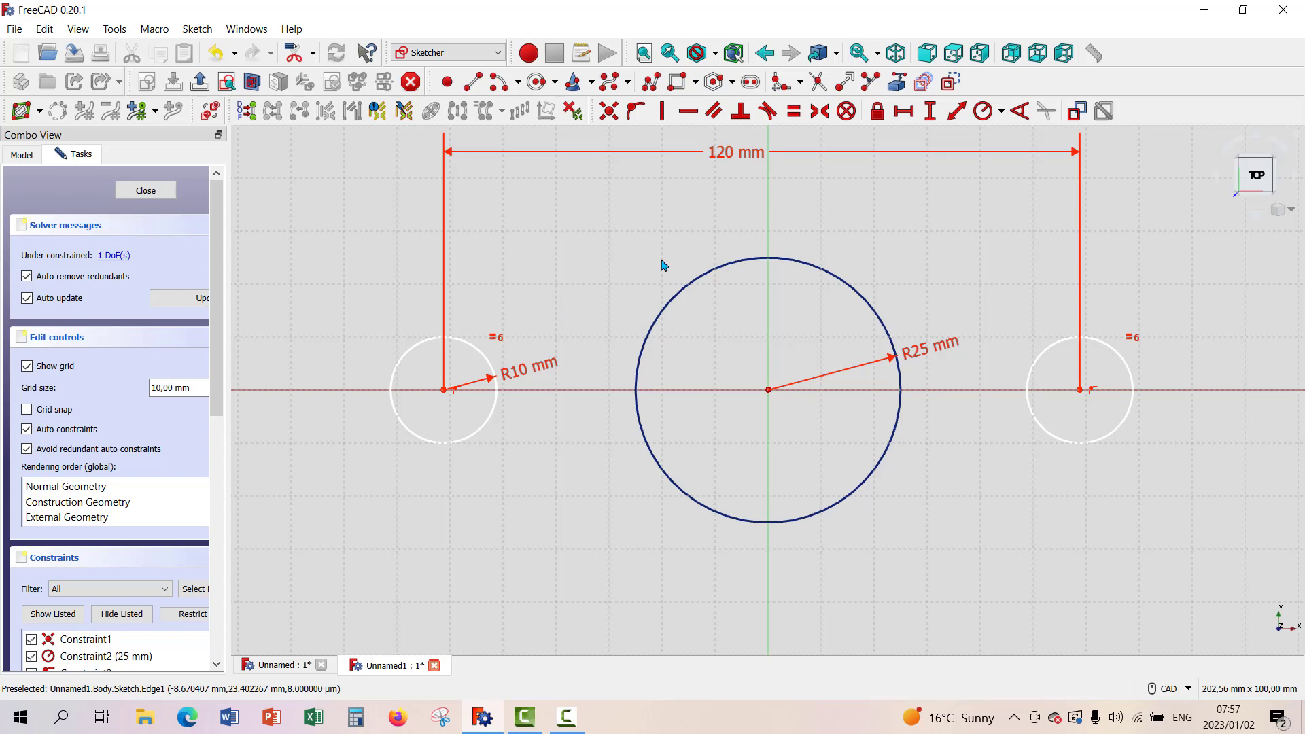
- Constrain the horizontal distance between the left small circle's centre and the origin to 60 mm, placing the dimension below the large circle
left_click(443, 392)
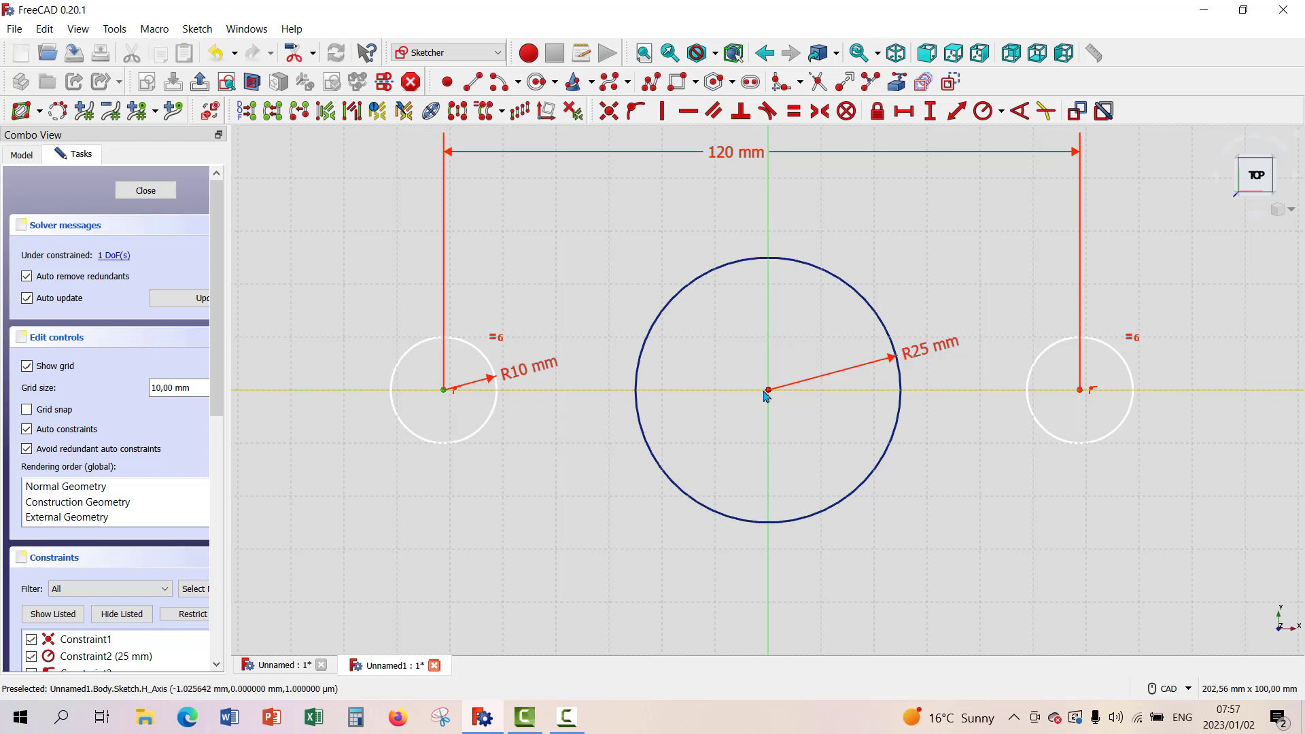
left_click(768, 392)
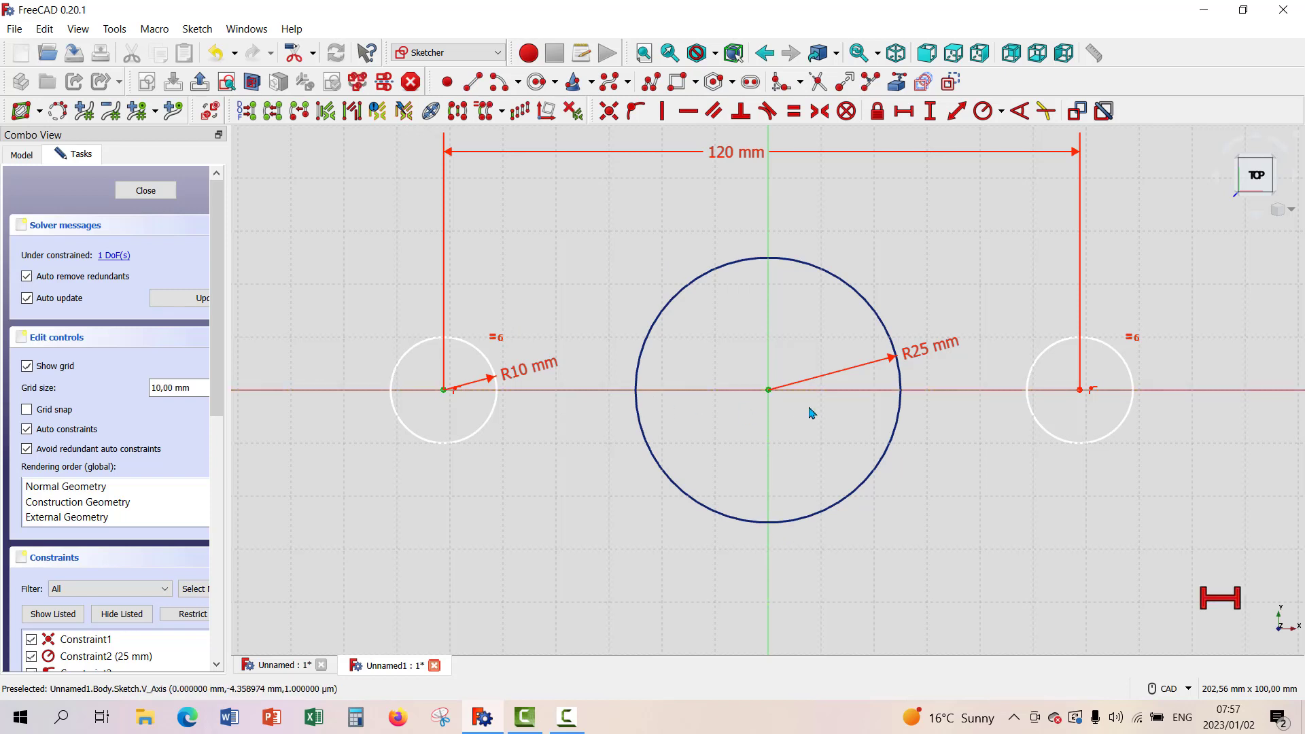
left_click(904, 113)
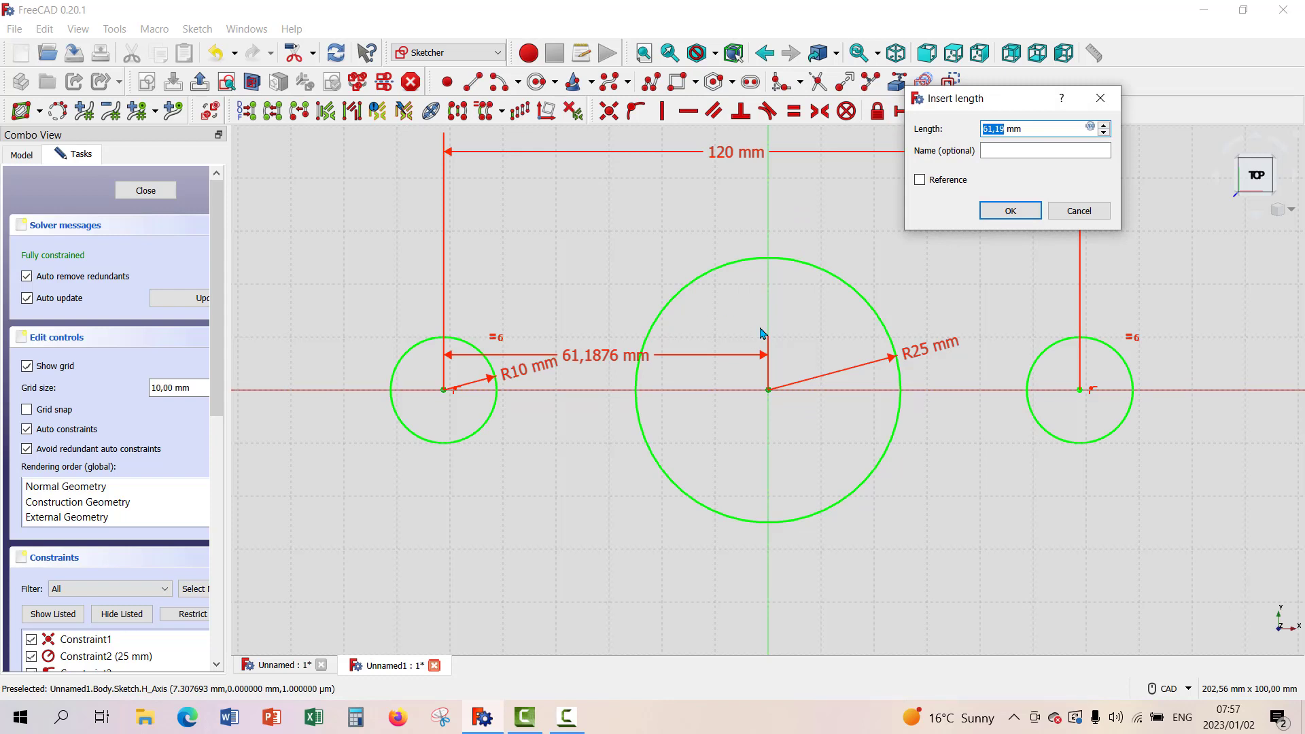
type("60")
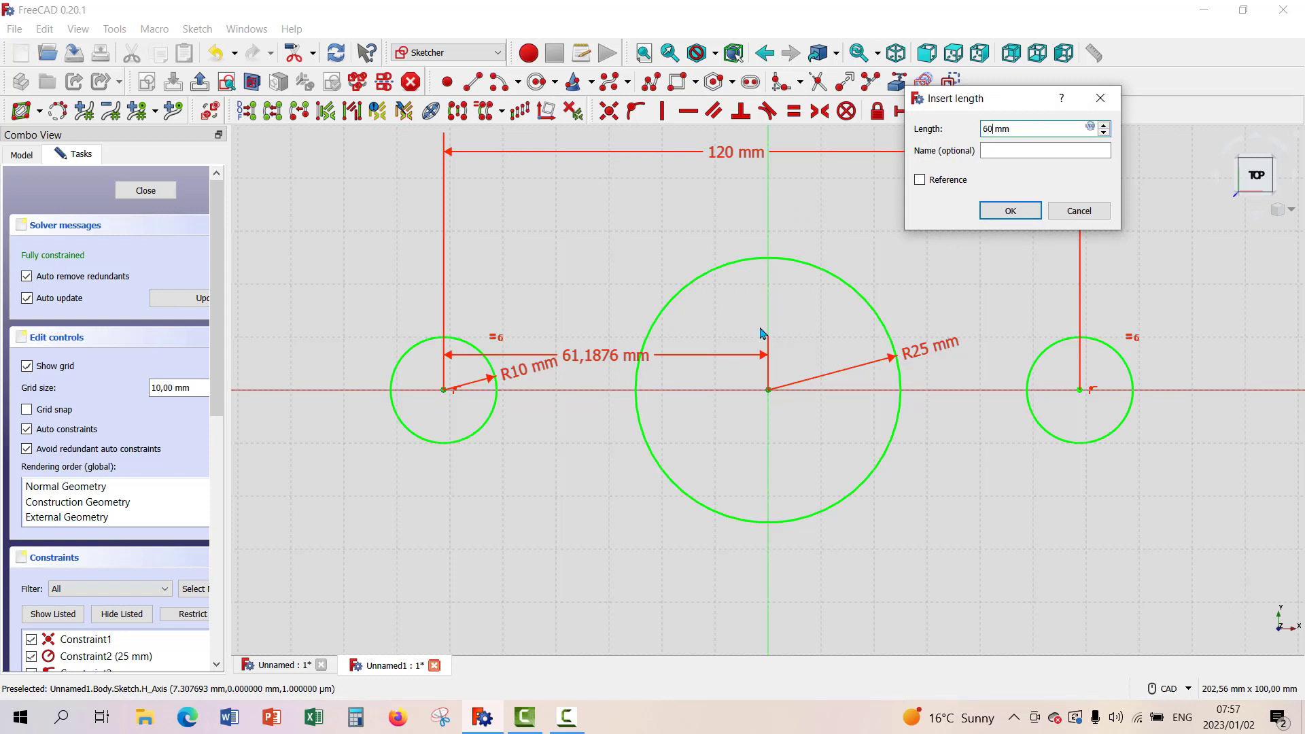
left_click(1005, 210)
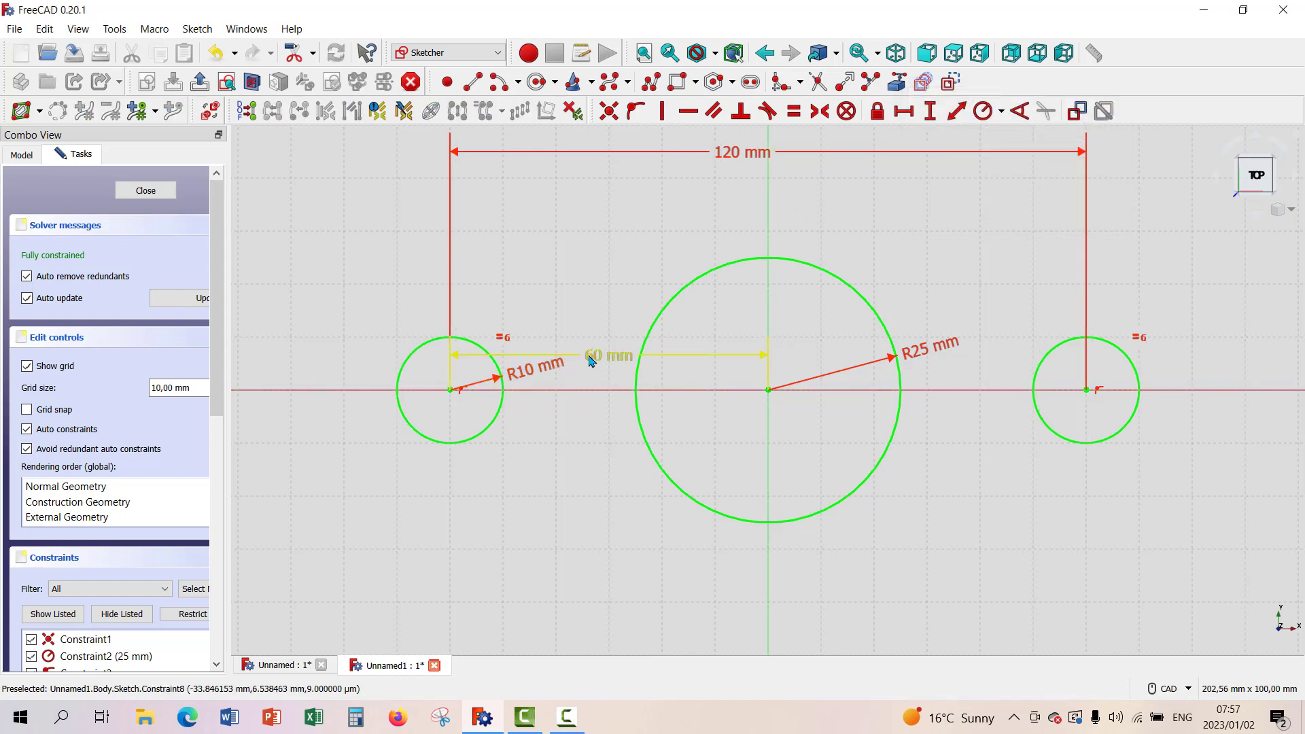
left_click_drag(598, 356, 540, 625)
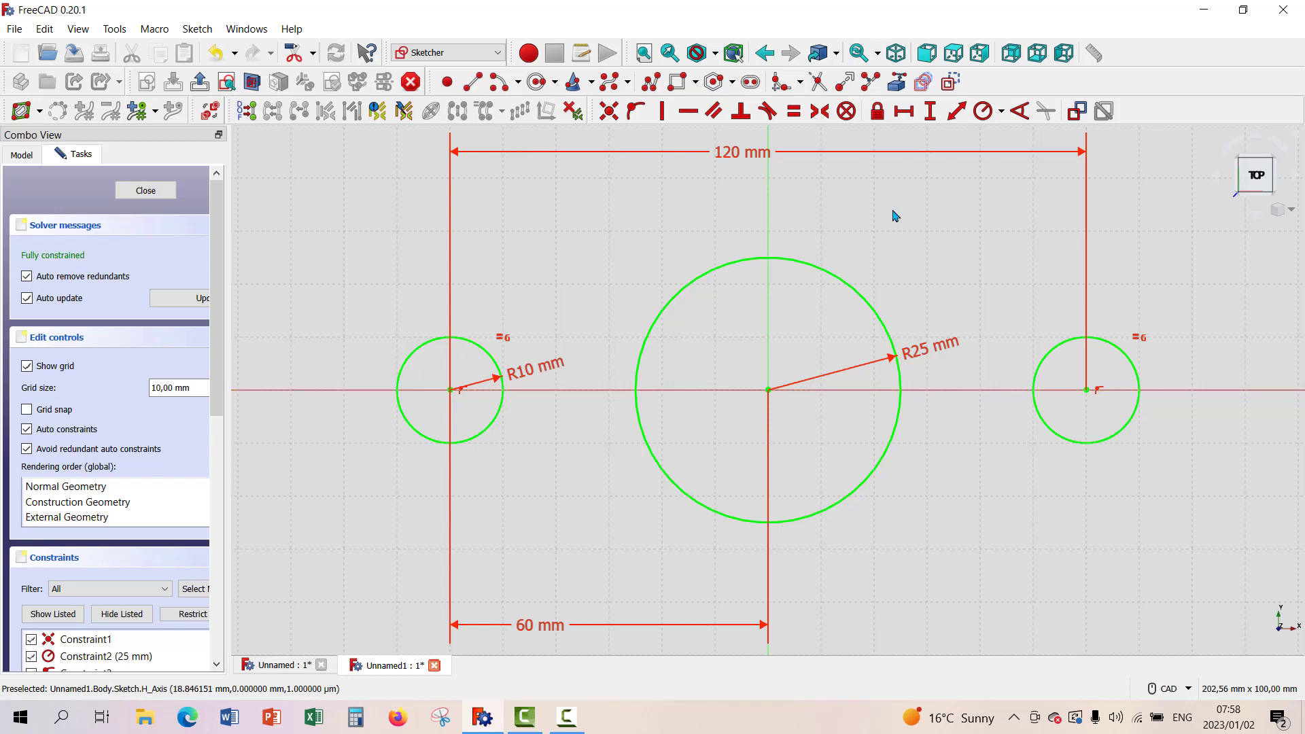
- Draw a closed four-line polyline diamond around the circles with its corners on the axes, about 180 mm wide and 84 mm tall
left_click(650, 82)
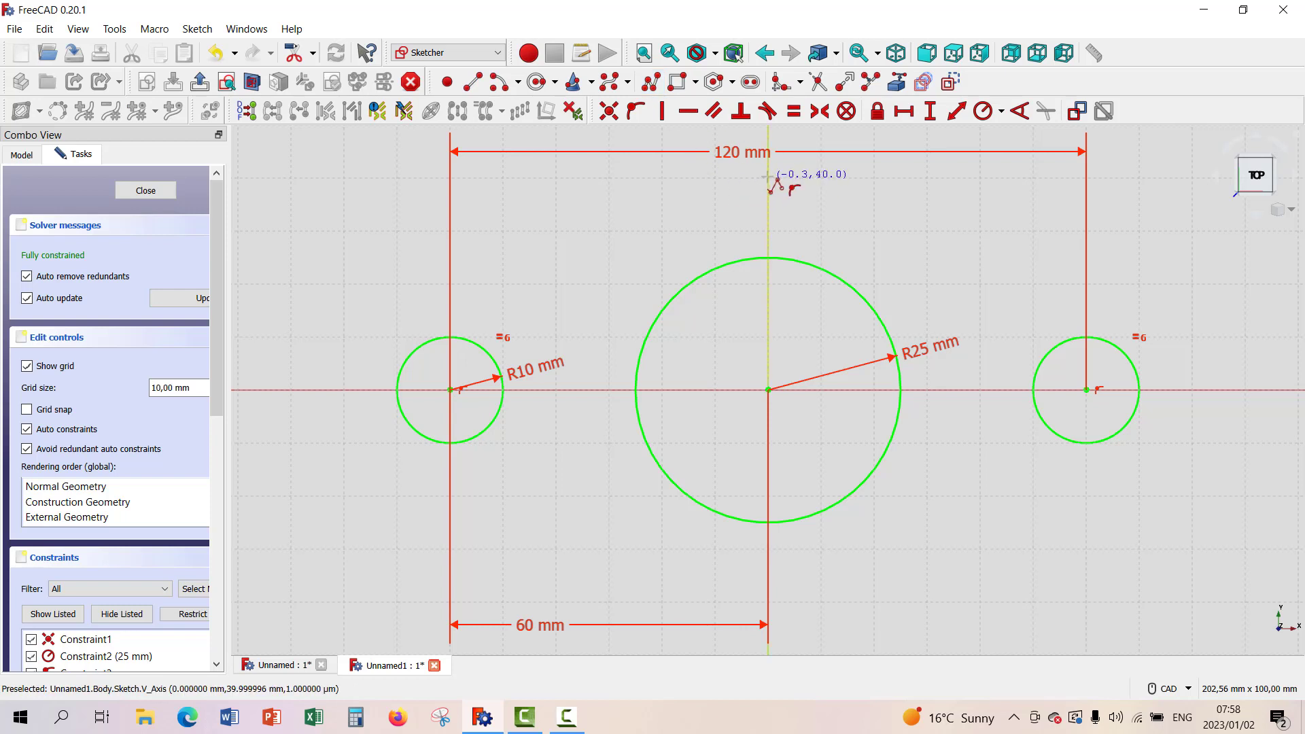
left_click(769, 178)
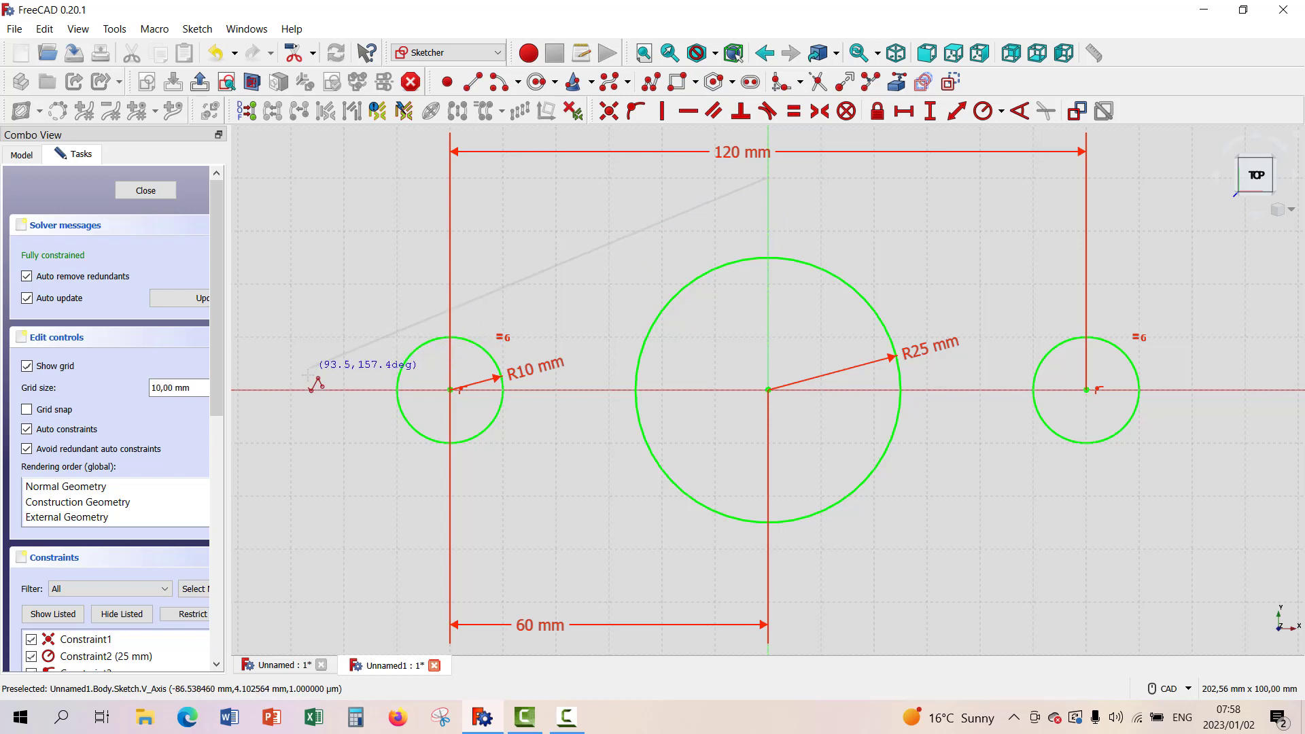
left_click(291, 390)
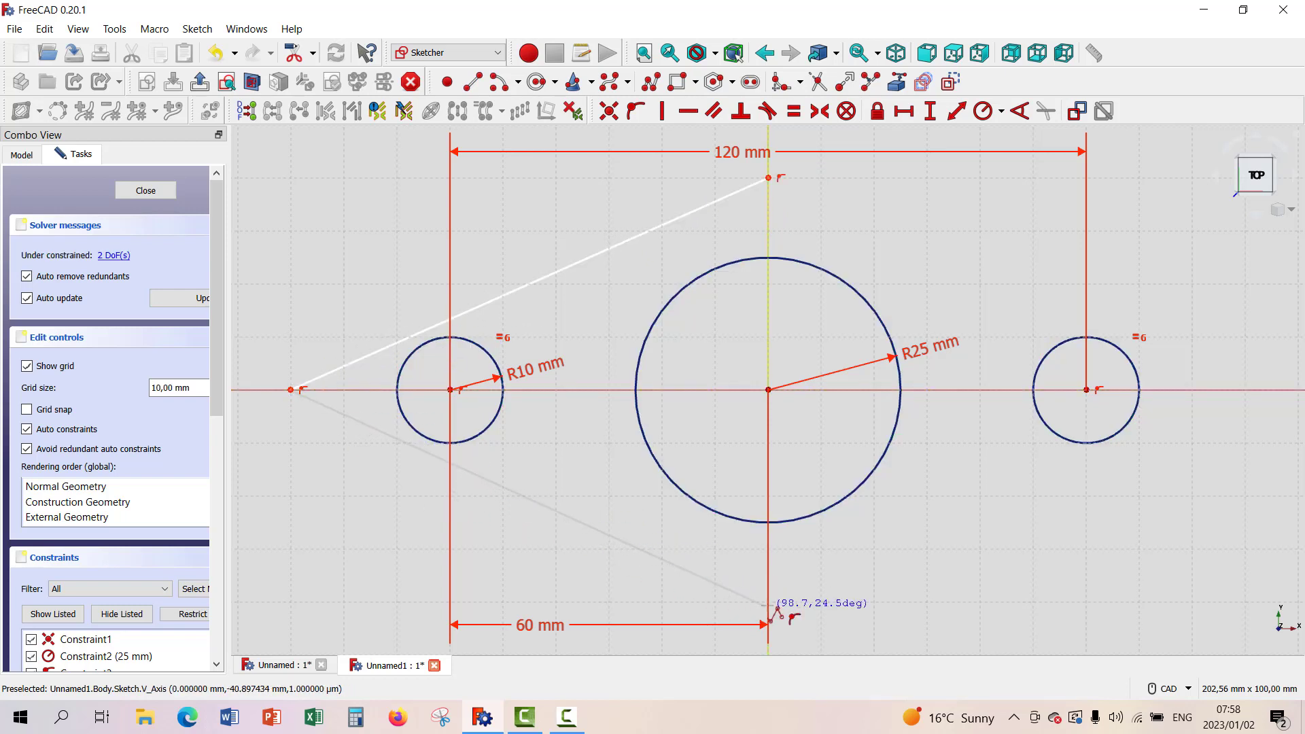
left_click(768, 624)
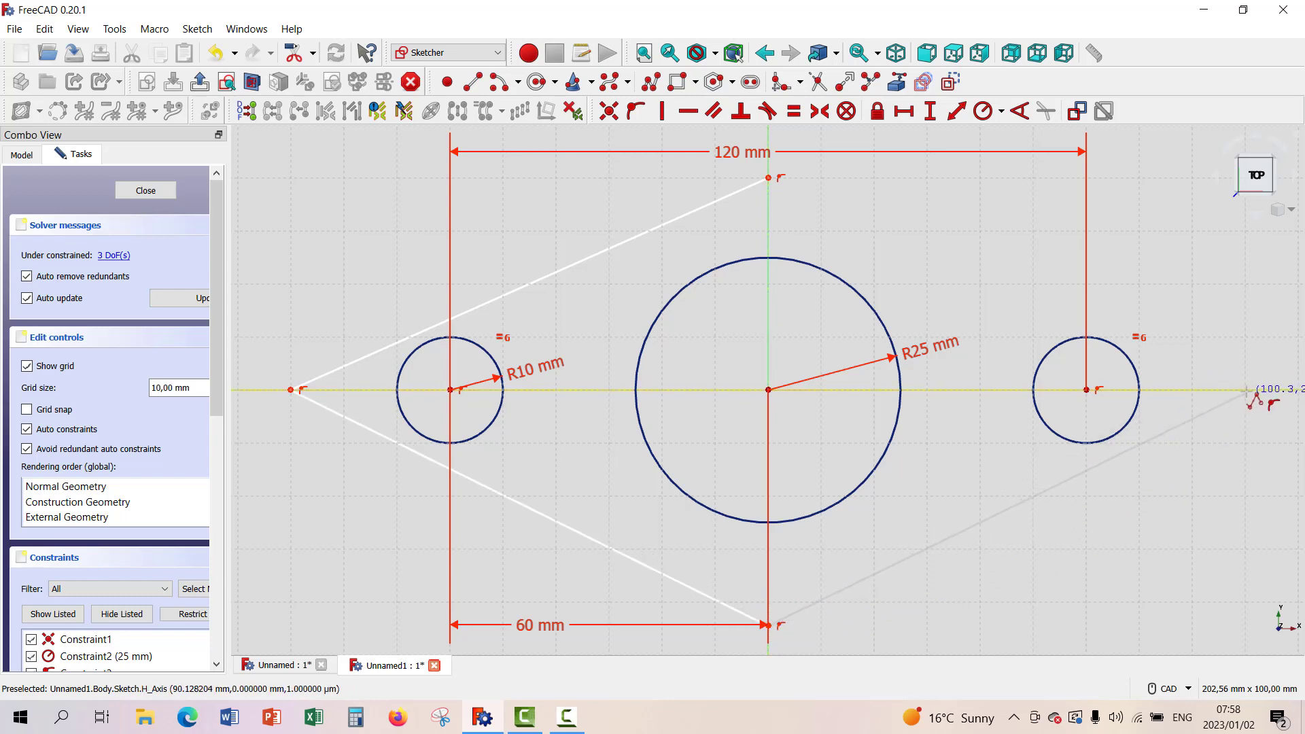
left_click(1246, 390)
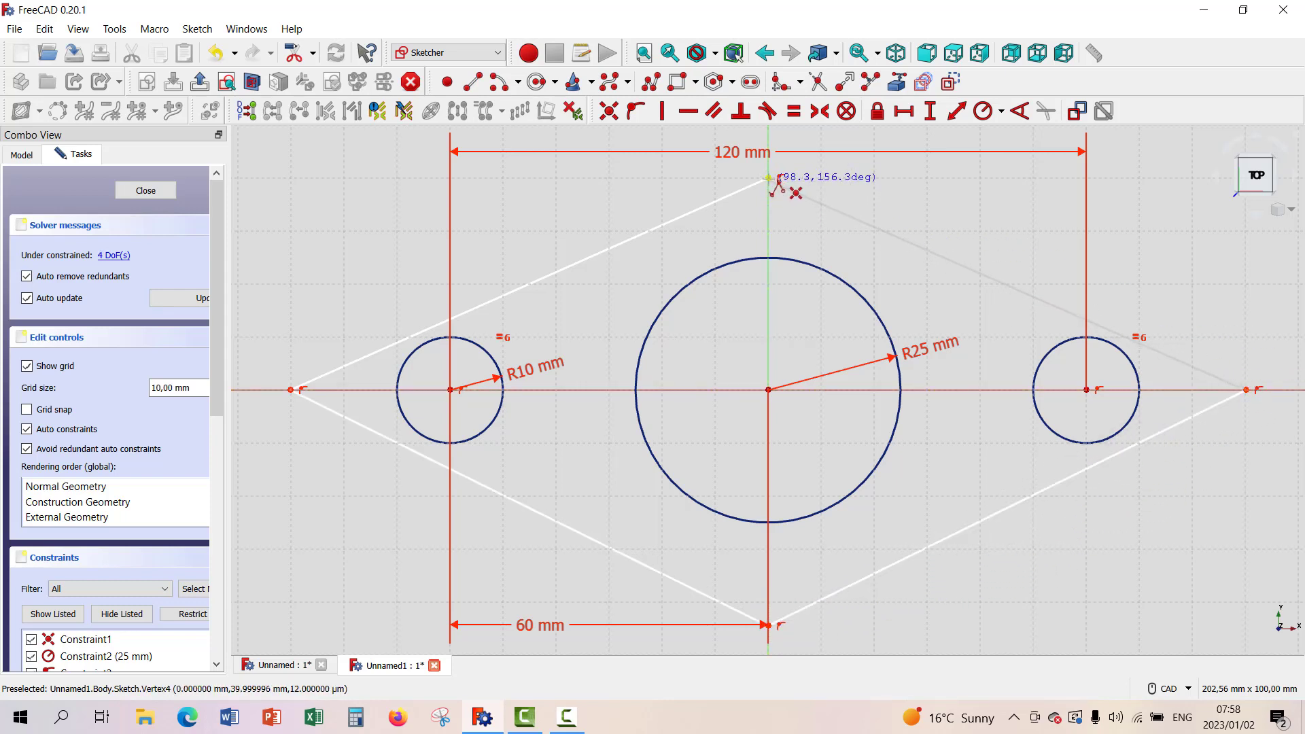
left_click(768, 178)
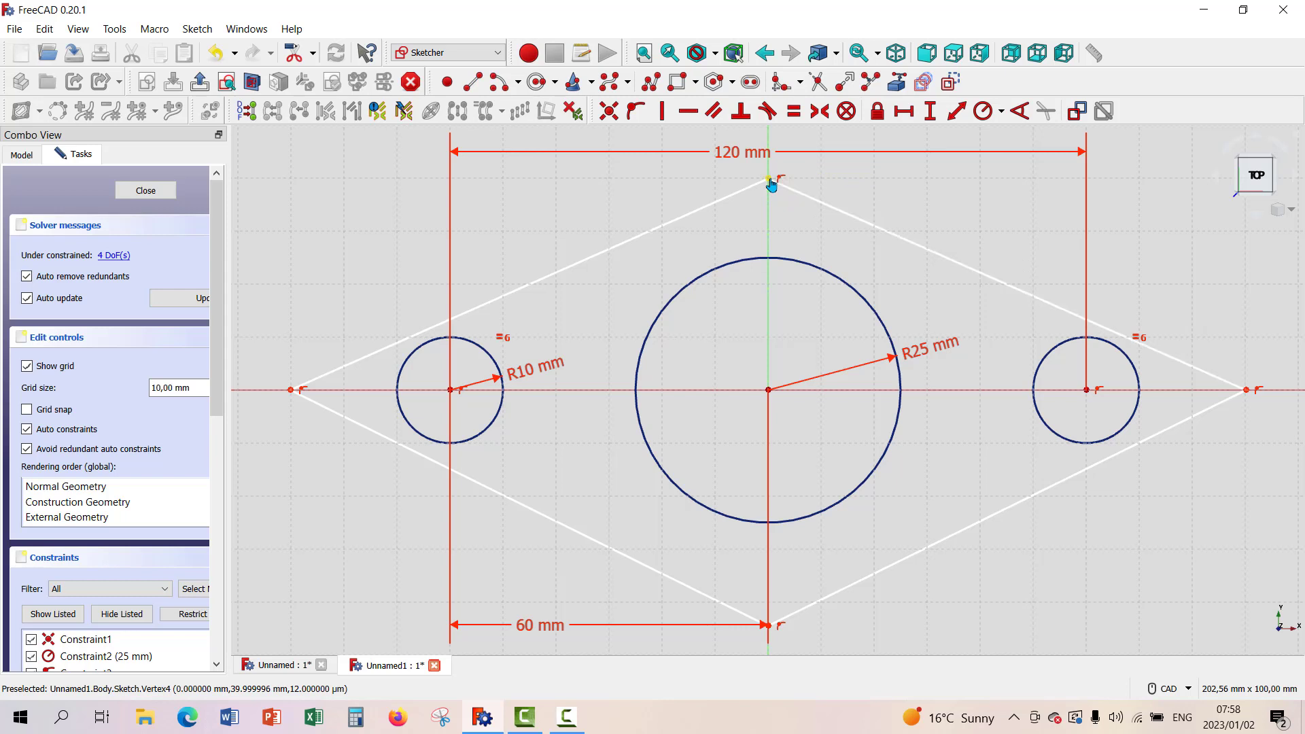
right_click(456, 217)
- Move the diamond's upper and left corners slightly outward along the axes and fine-adjust its lower and right corners
mouse_move(773, 184)
left_mouse_down()
mouse_move(773, 204)
mouse_move(768, 164)
left_mouse_up()
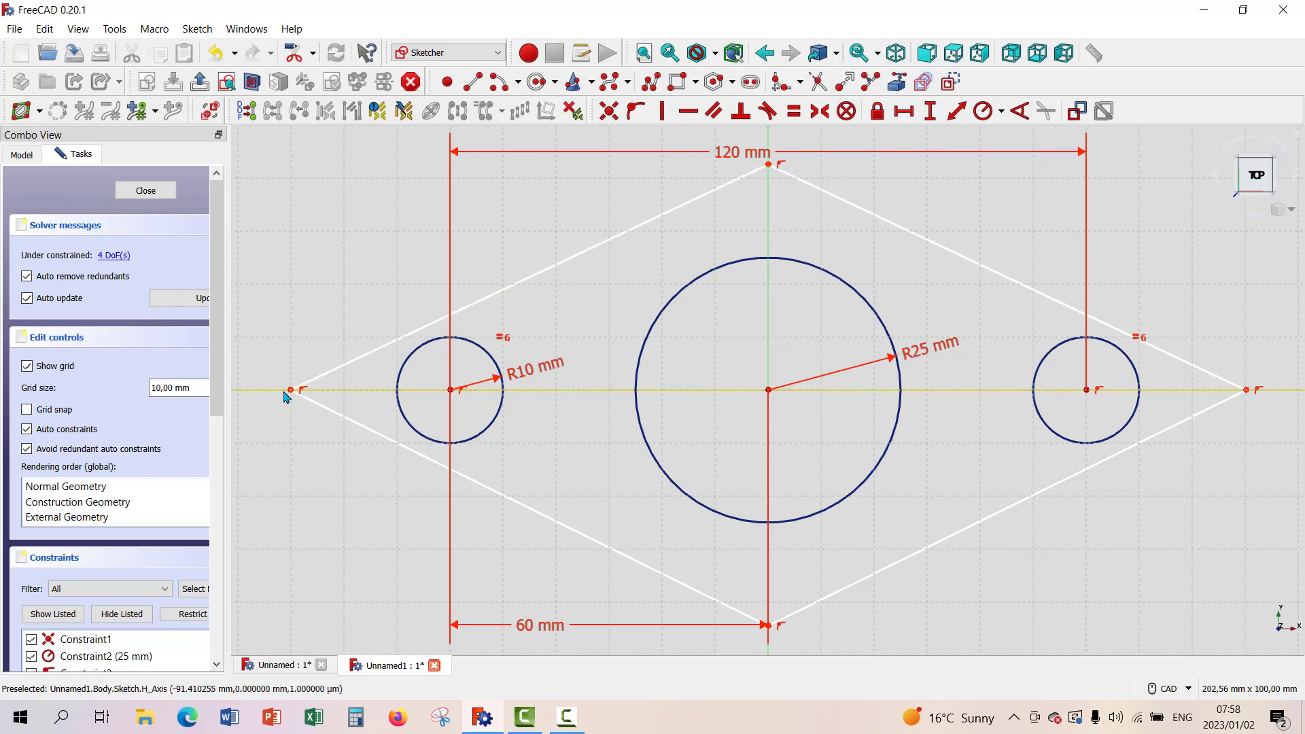
mouse_move(291, 391)
left_mouse_down()
mouse_move(320, 390)
mouse_move(269, 392)
left_mouse_up()
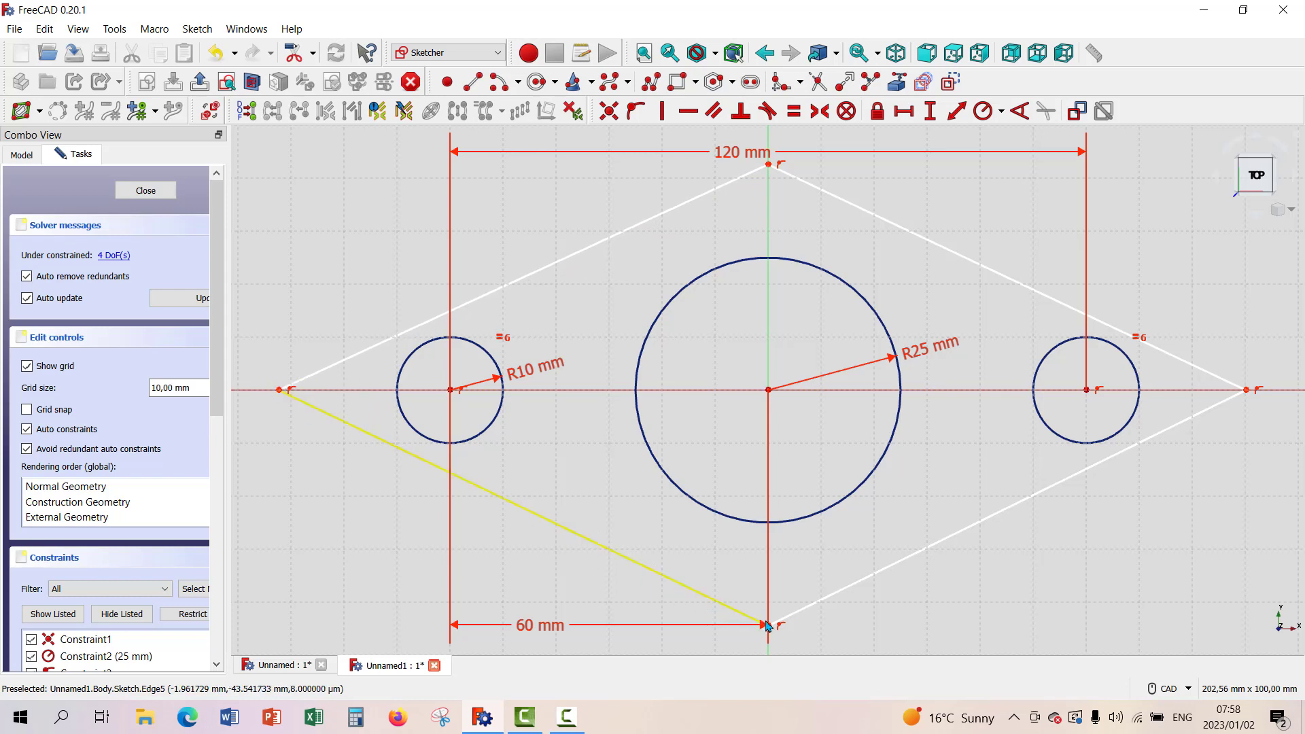
mouse_move(770, 631)
left_mouse_down()
mouse_move(775, 607)
mouse_move(770, 624)
left_mouse_up()
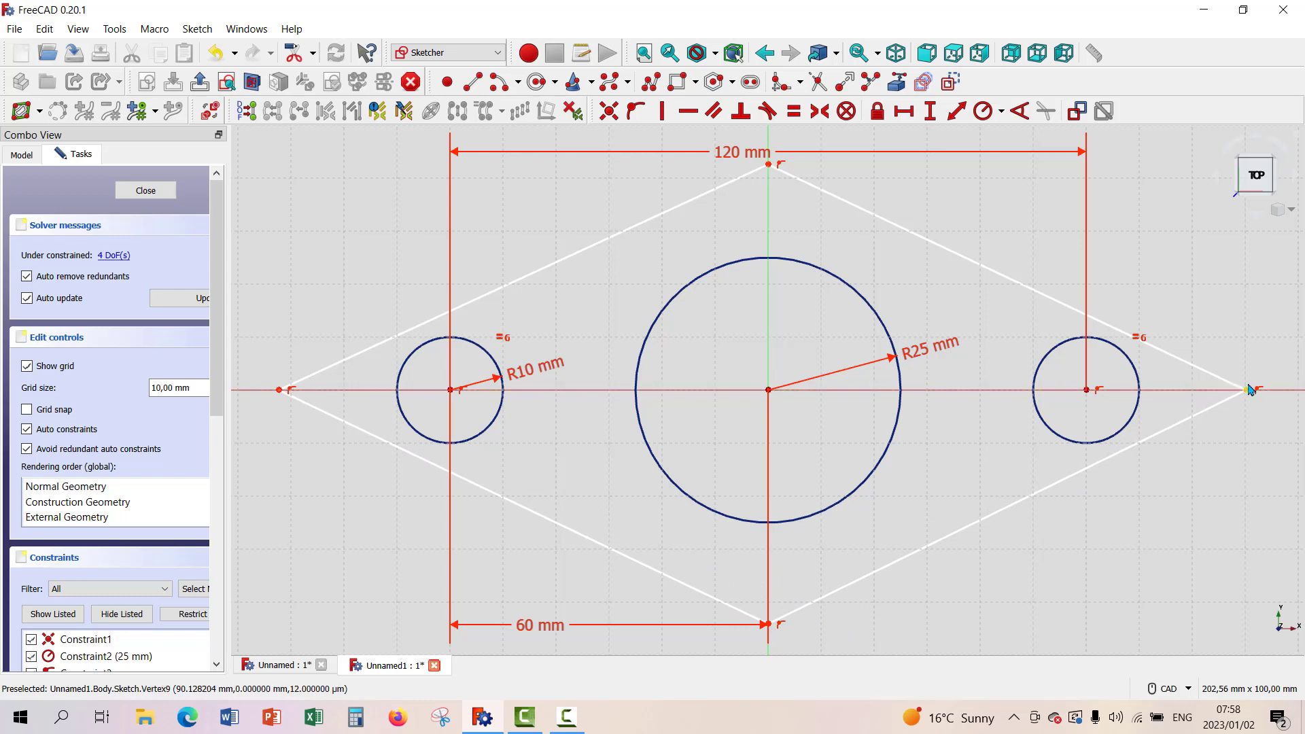
mouse_move(1248, 392)
left_mouse_down()
mouse_move(1210, 390)
mouse_move(1252, 390)
left_mouse_up()
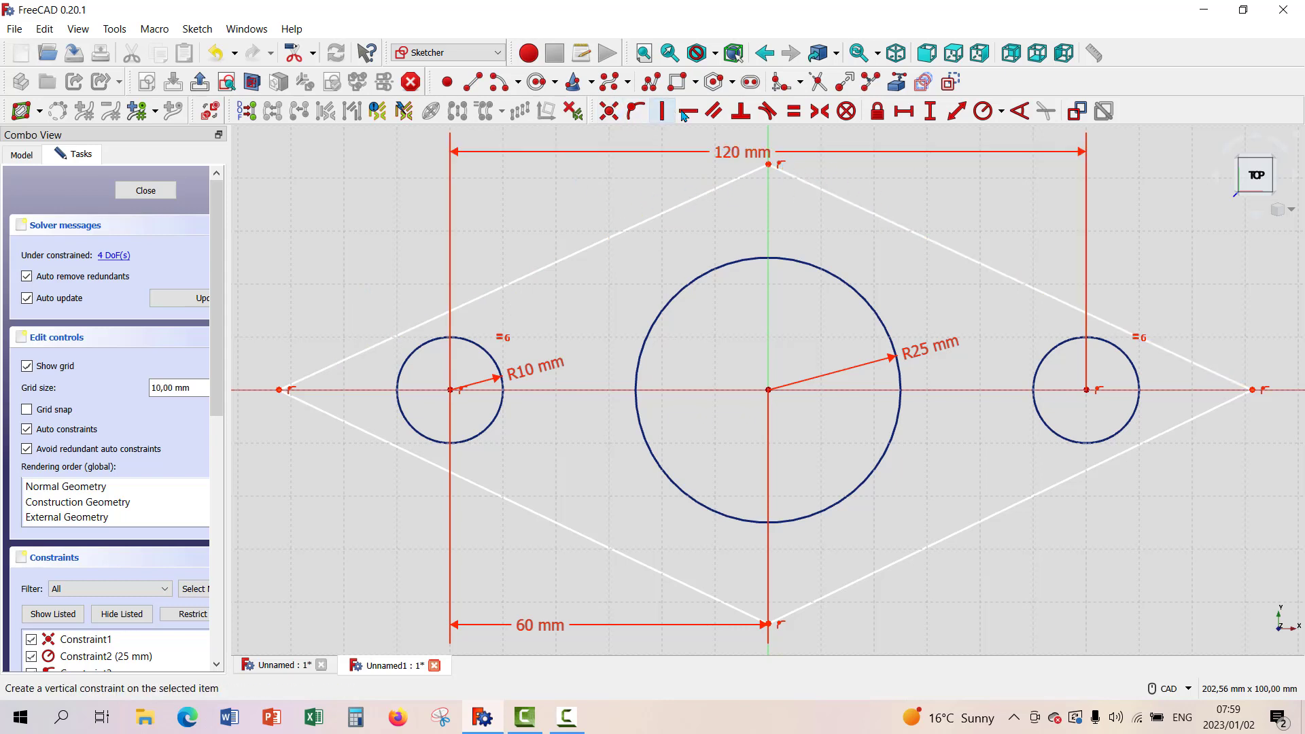
- Fillet the diamond's upper and lower corners with wide arcs around the large circle
left_click(779, 83)
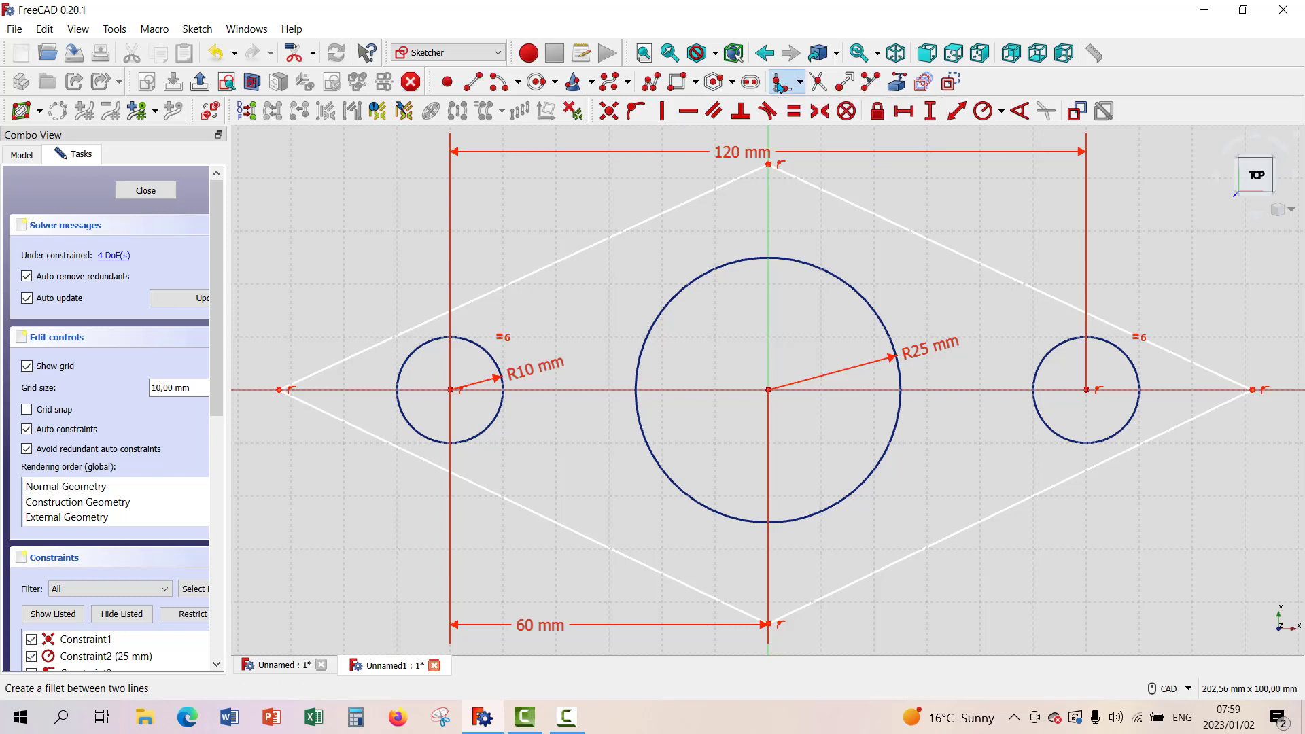
left_click(626, 231)
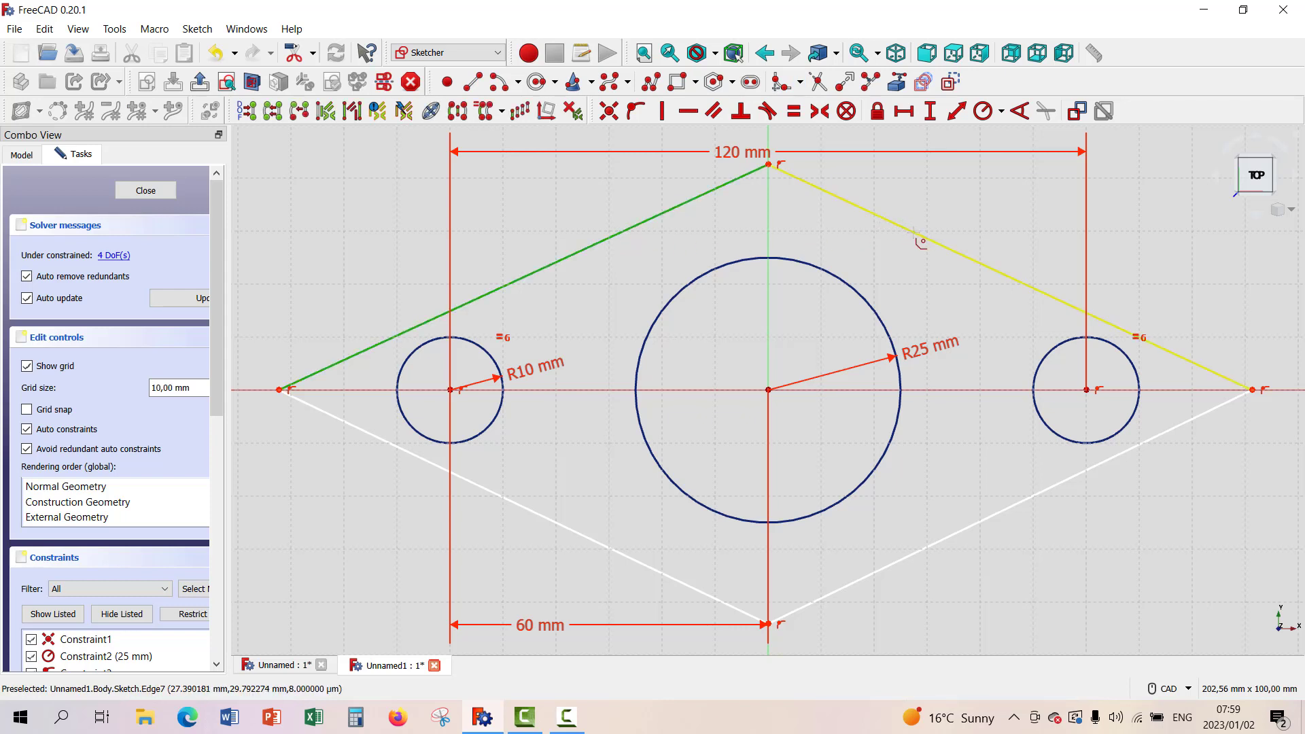
left_click(915, 232)
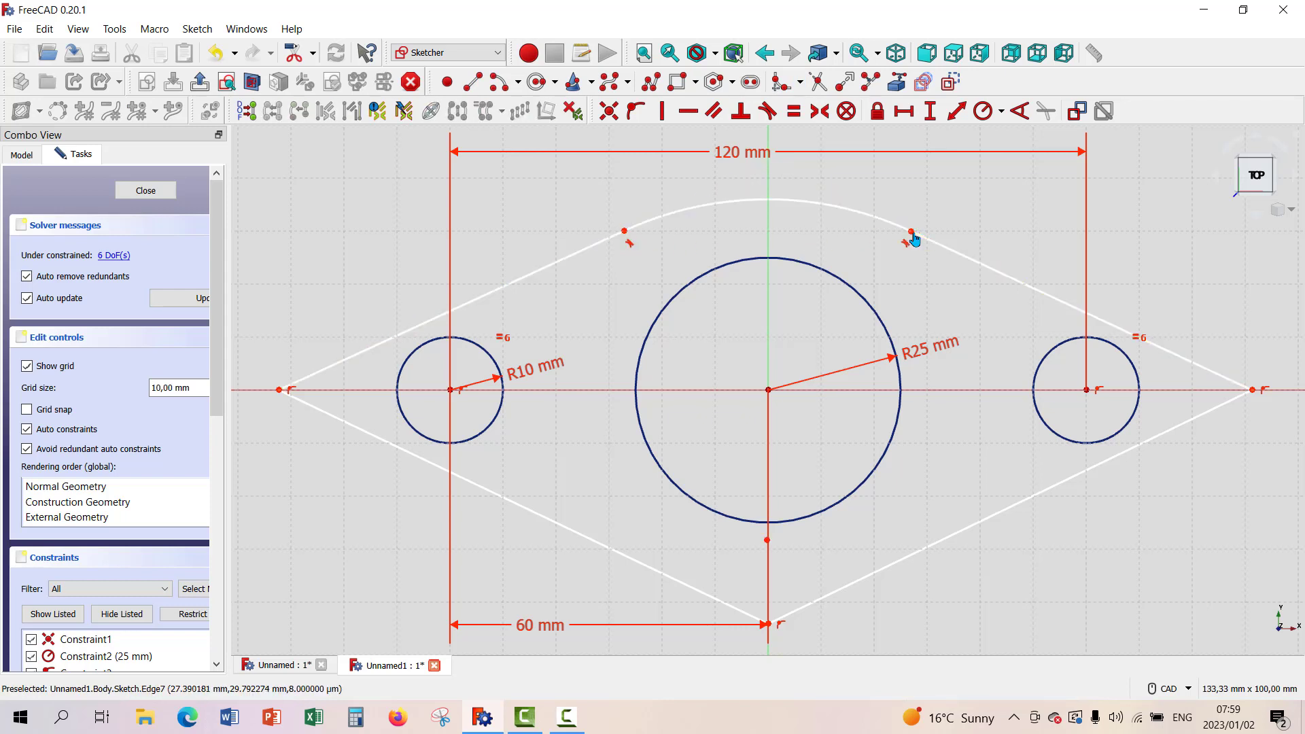
left_click(617, 553)
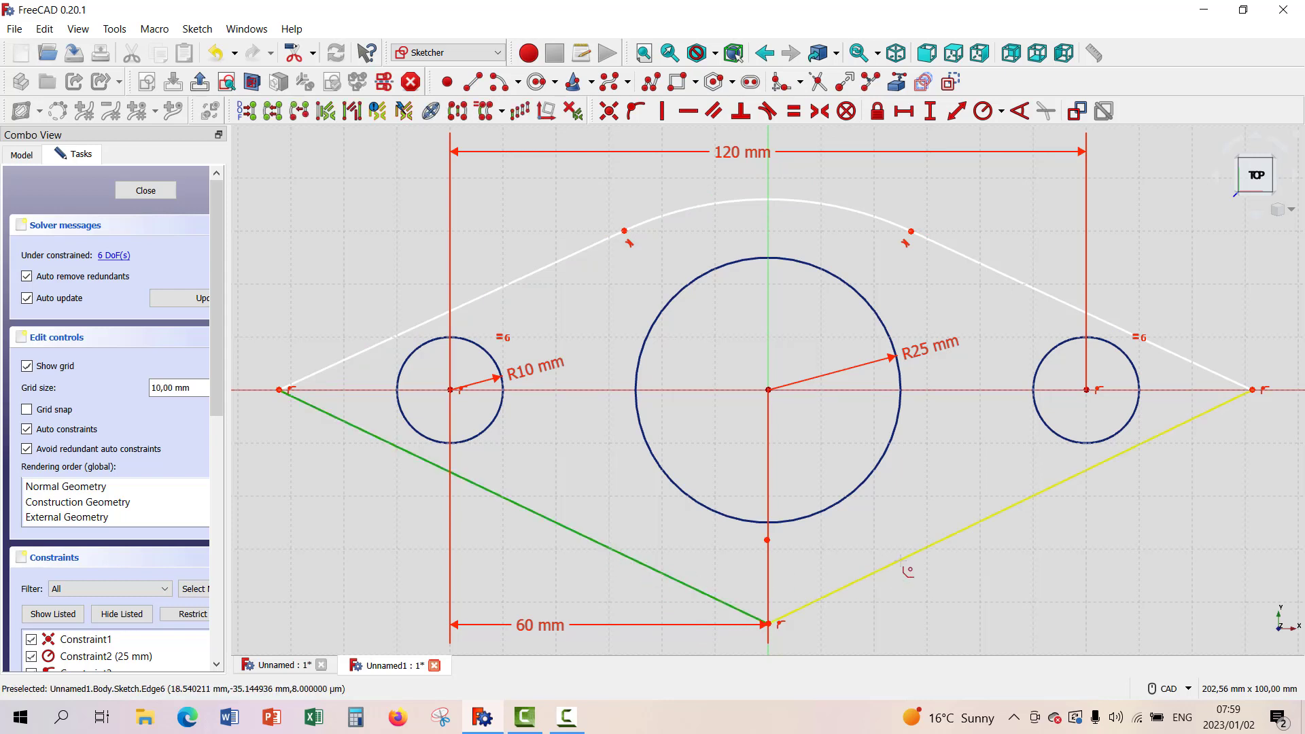
left_click(944, 539)
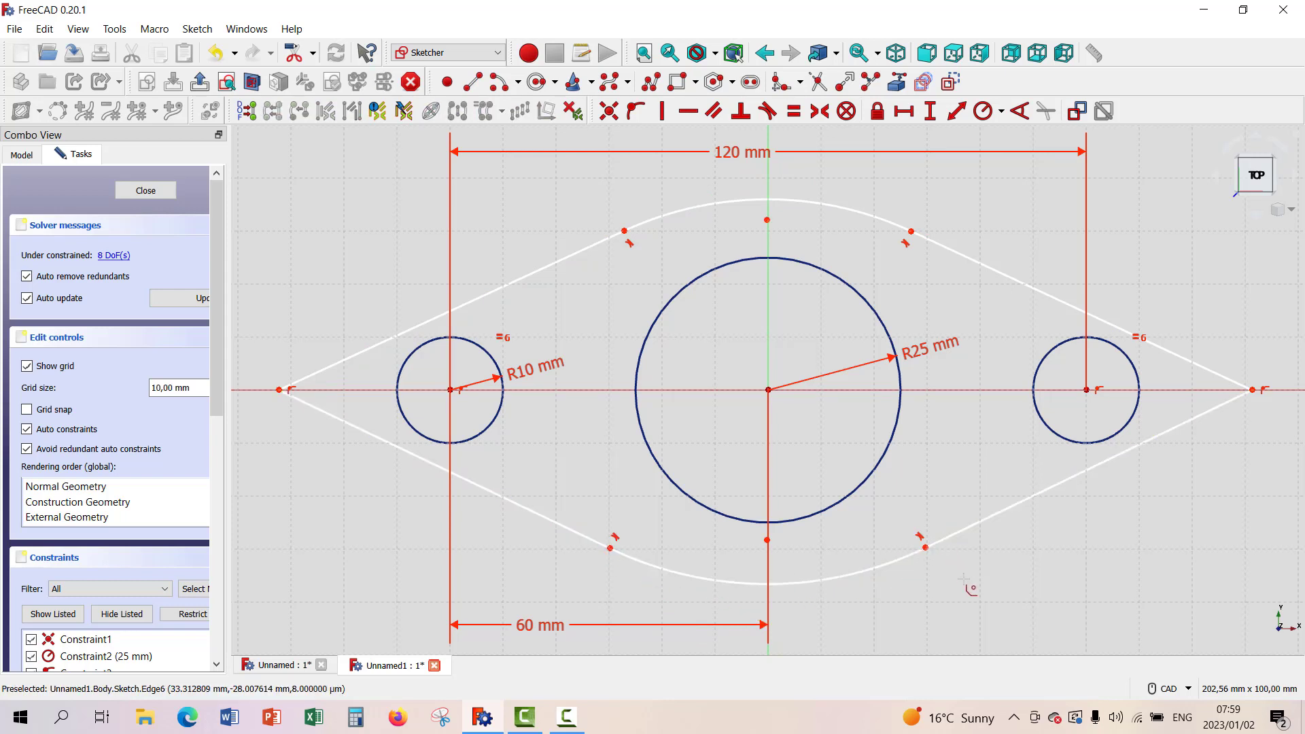
- Fillet the diamond's left and right corners with arcs around the small circles and finish the Fillet command
left_click(400, 335)
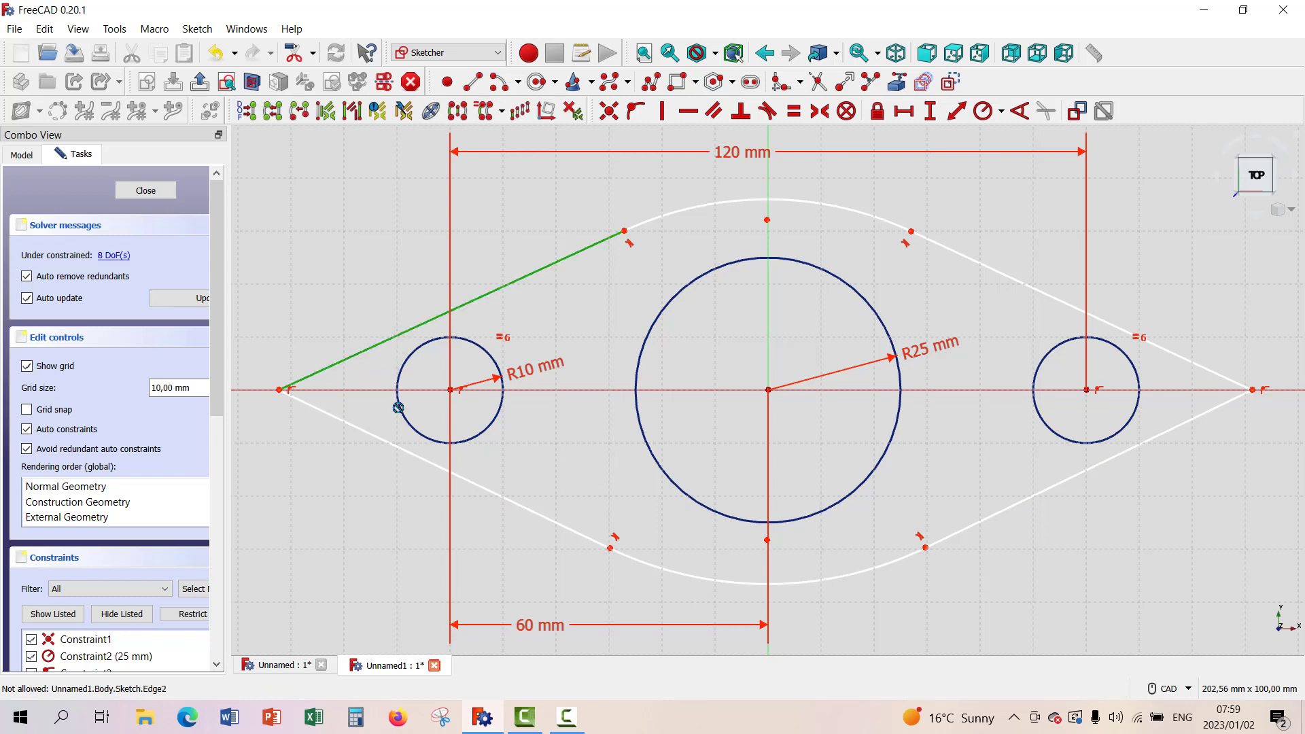
left_click(401, 449)
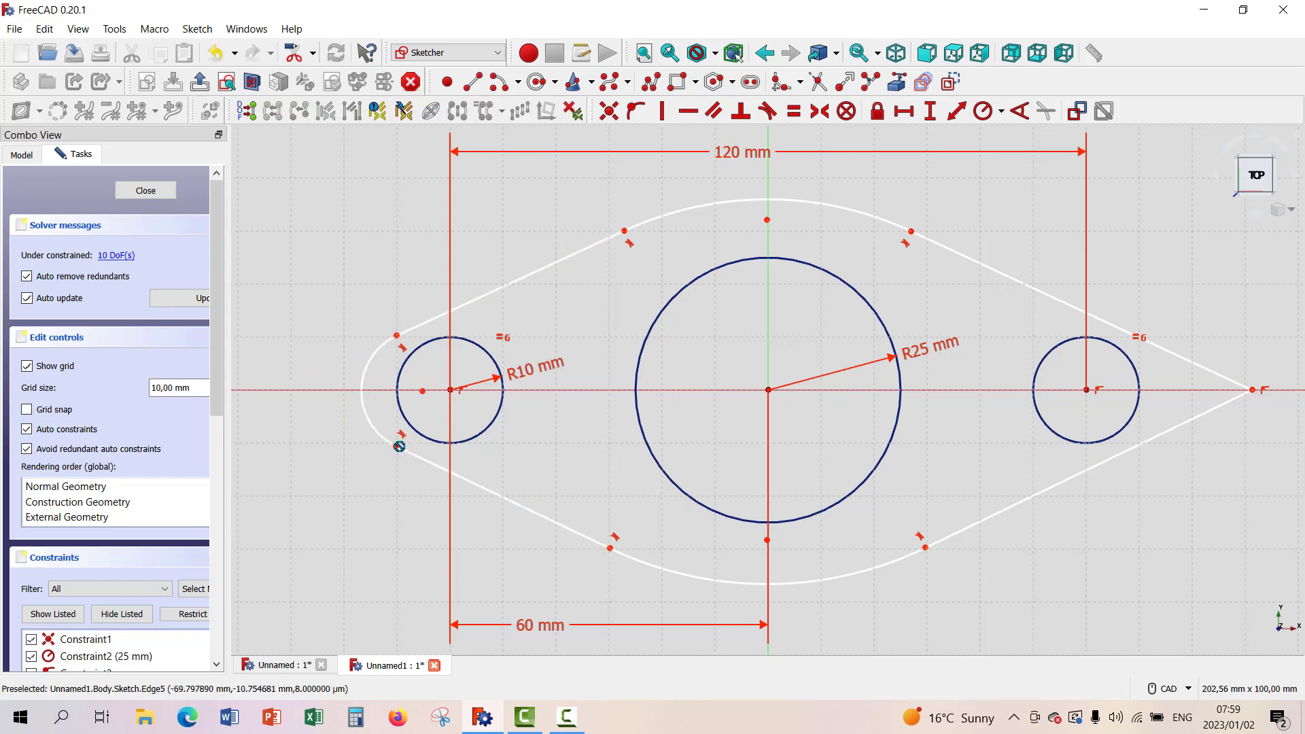
left_click(1134, 335)
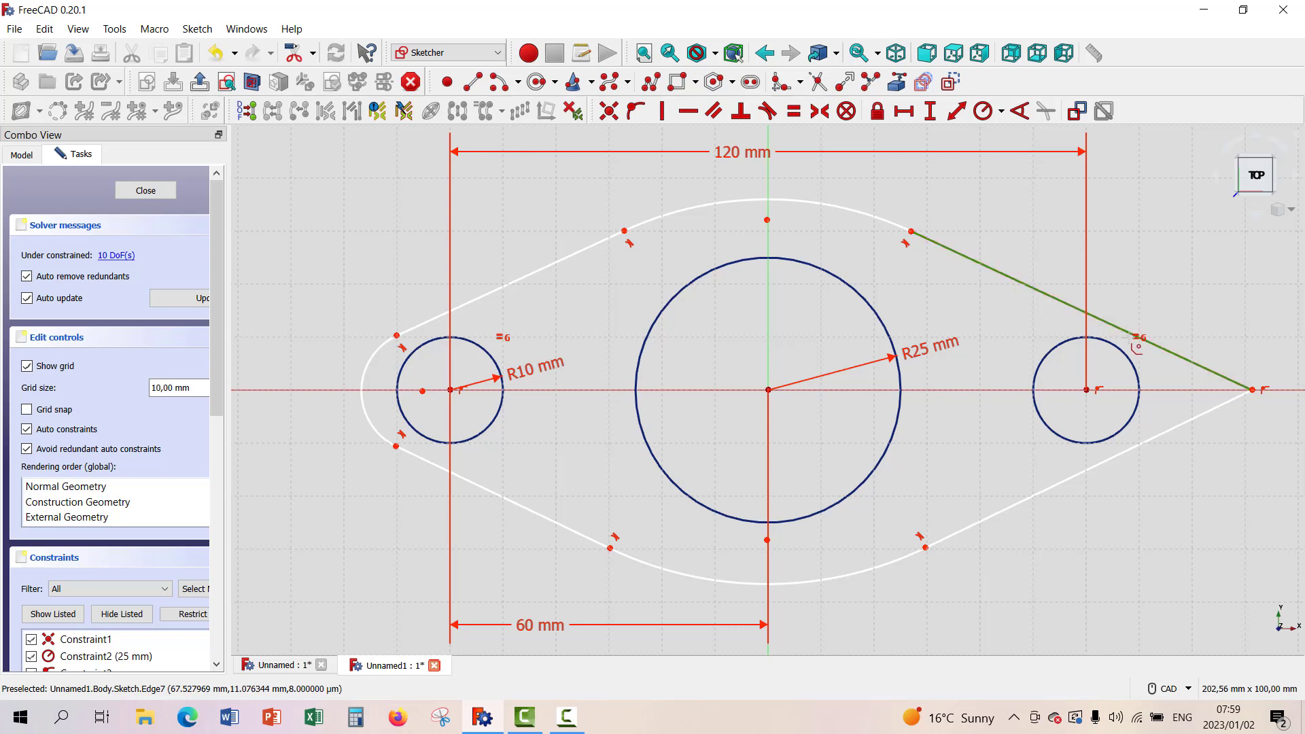
left_click(1146, 454)
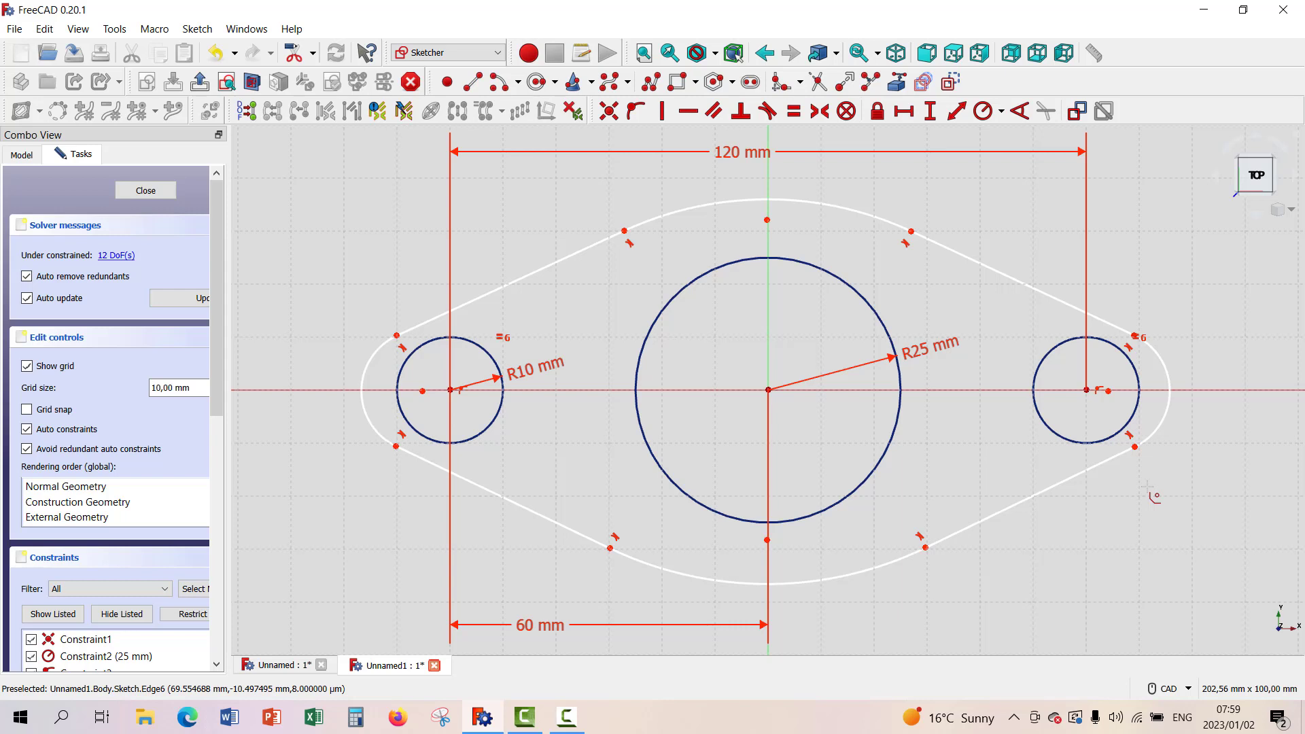
right_click(1148, 486)
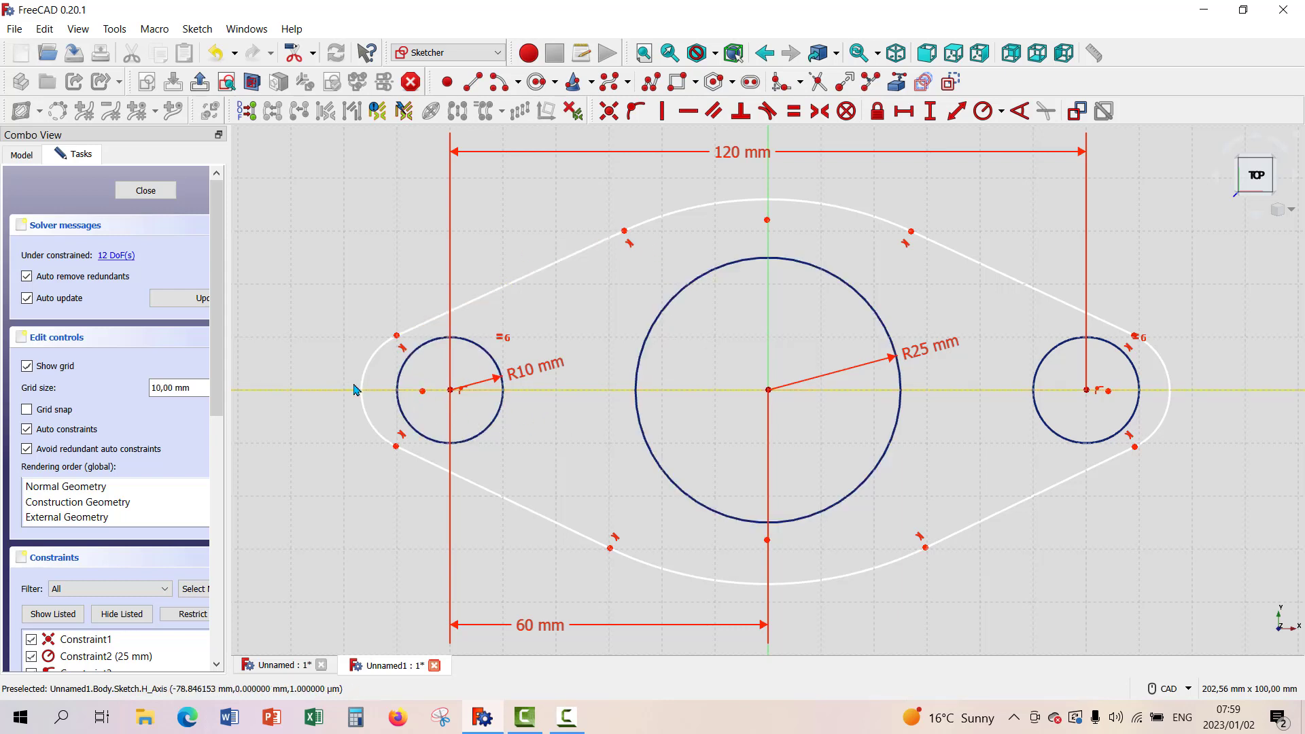
- Make the left and right end arcs' centres coincident with the centres of their small circles
left_click(422, 392)
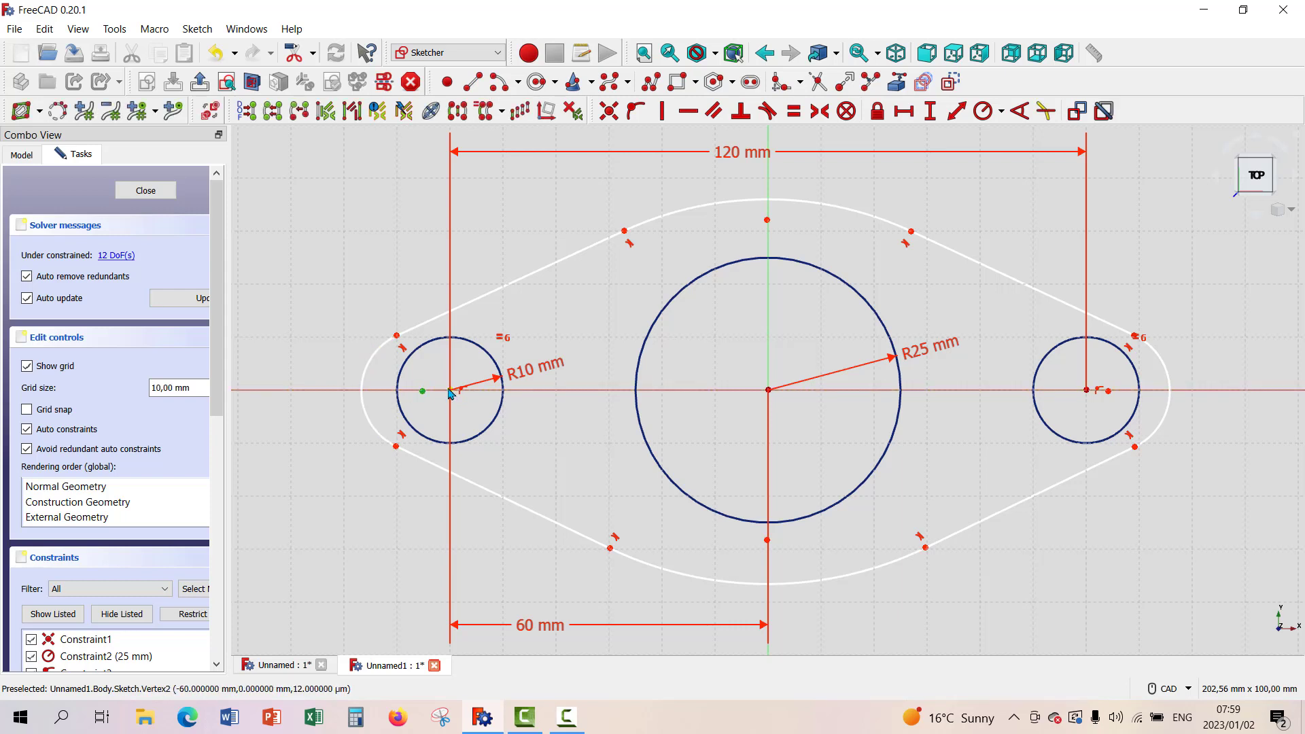
left_click(449, 391)
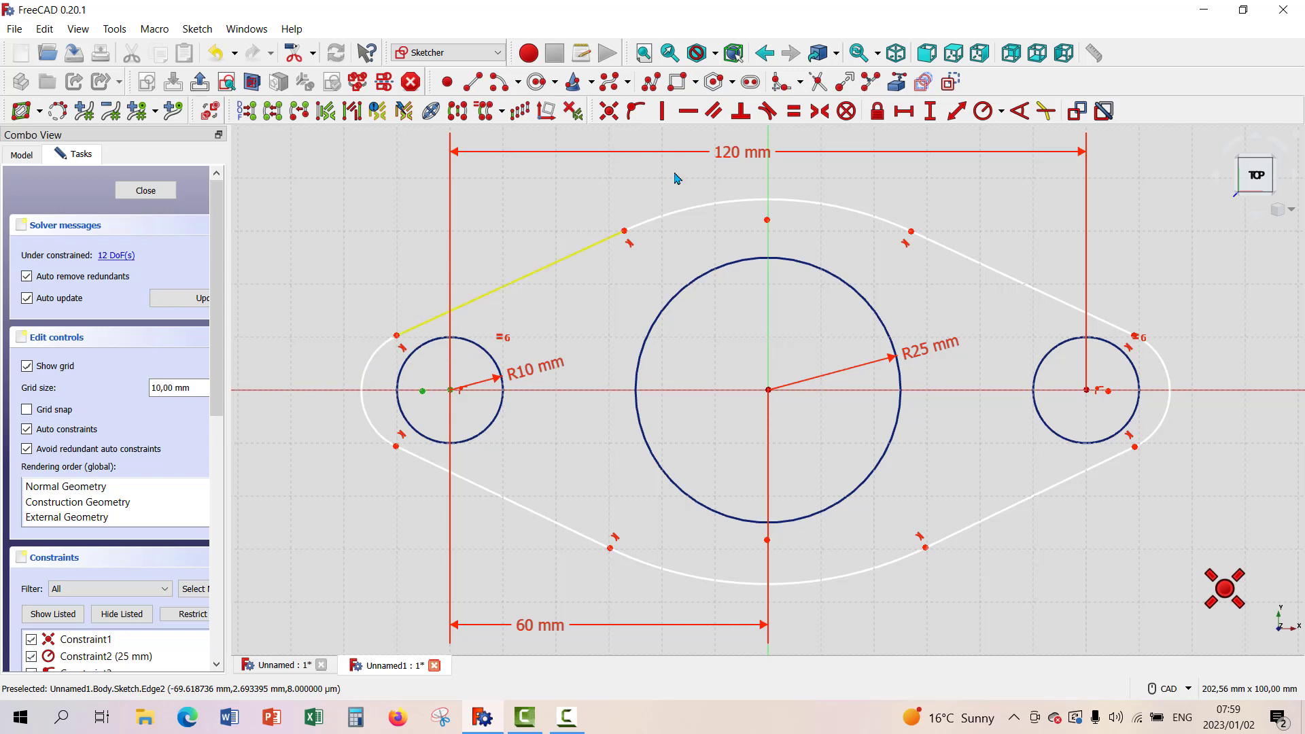
left_click(609, 111)
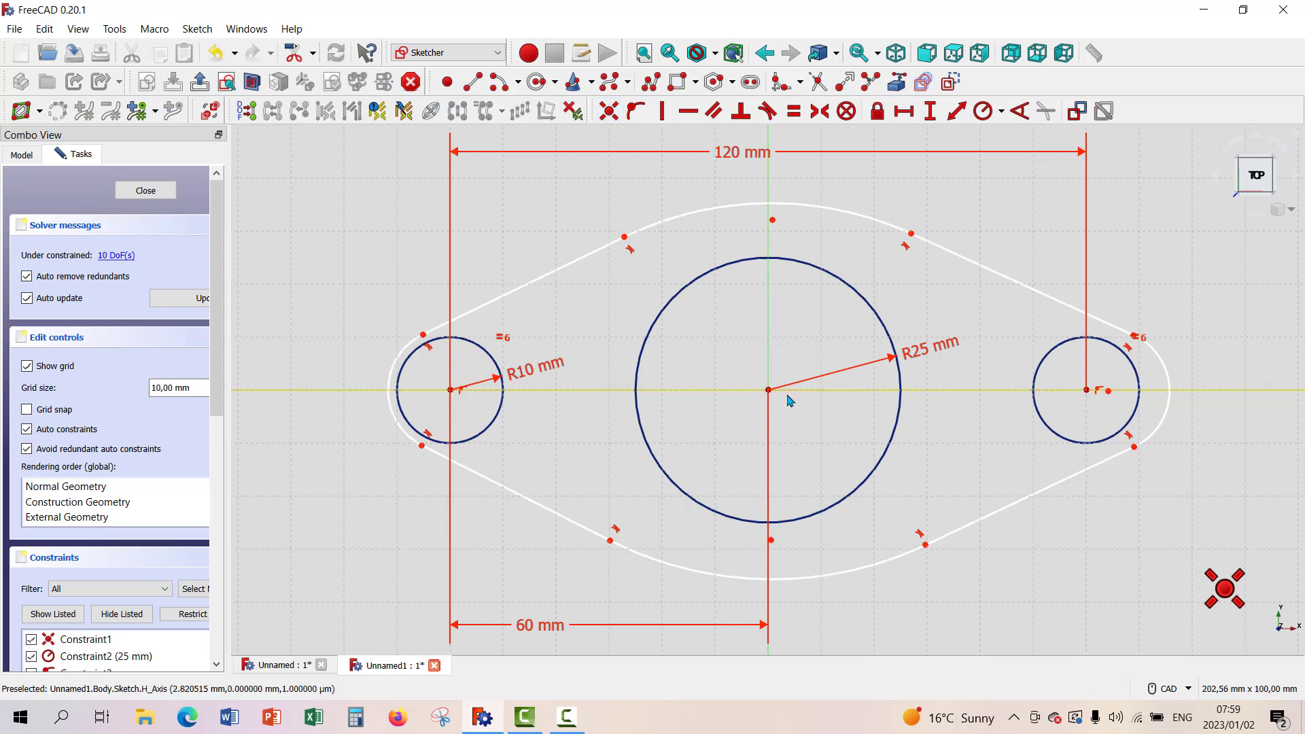
left_click(1108, 391)
left_click(1087, 391)
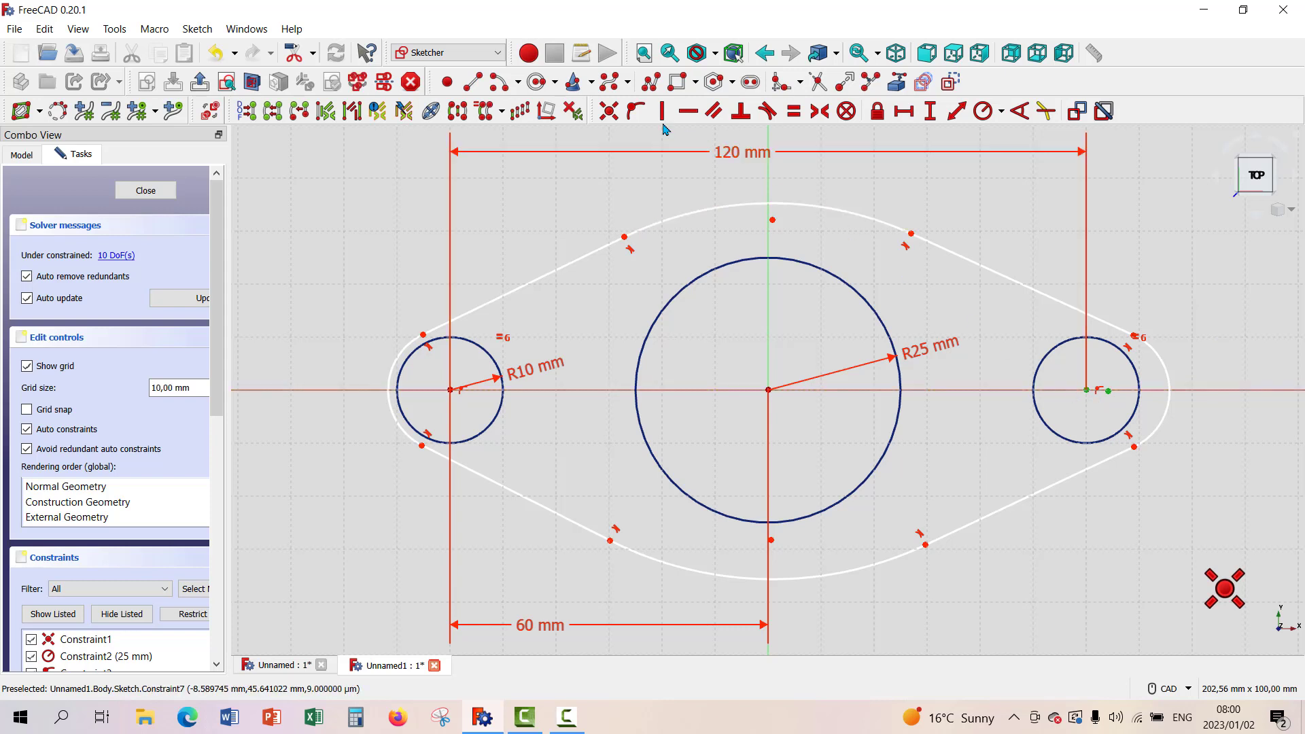
left_click(609, 111)
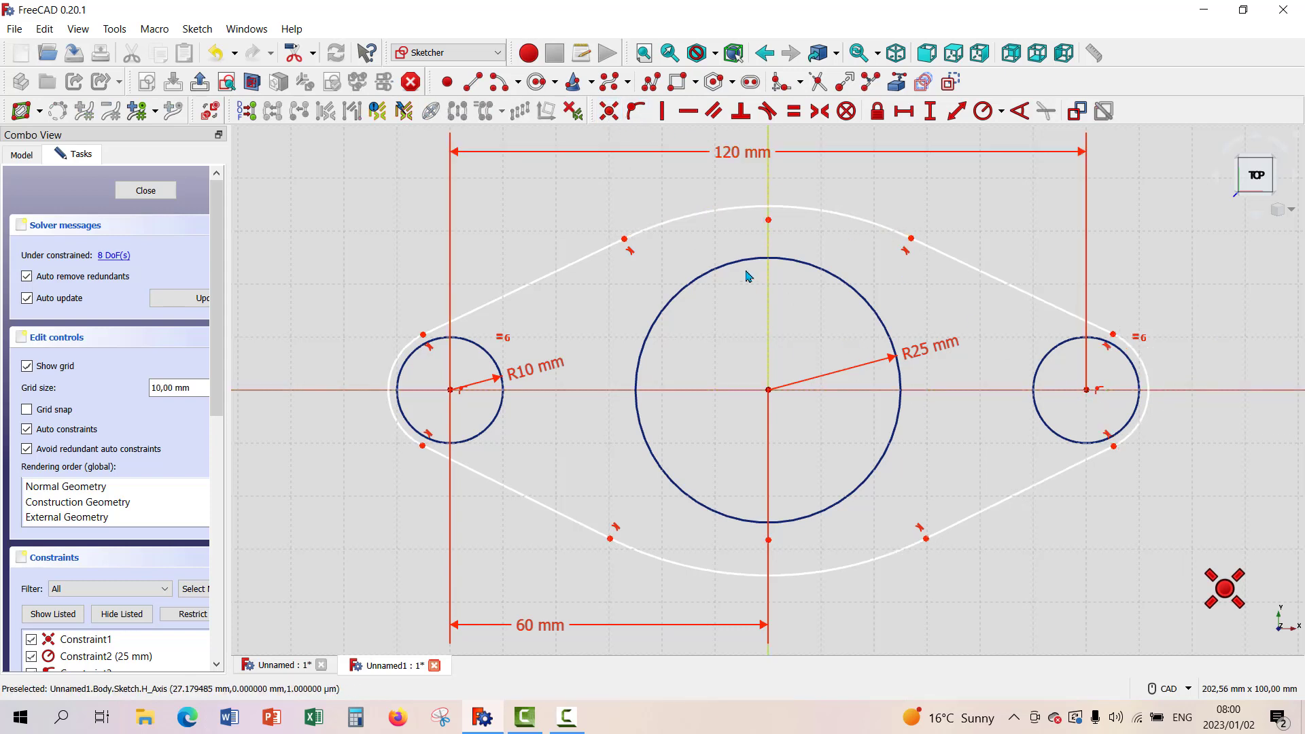
- Make the upper and lower outline arcs' centres coincident with the centre of the large circle
left_click(769, 221)
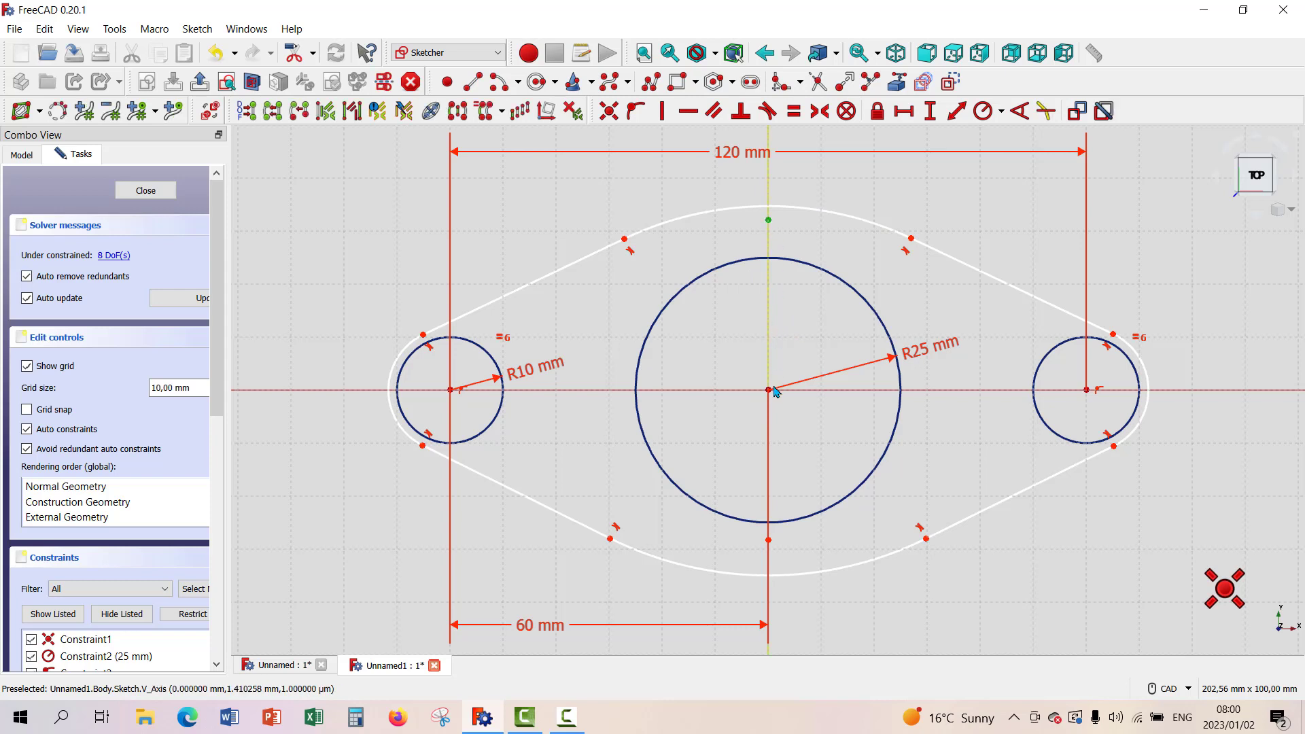
left_click(769, 392)
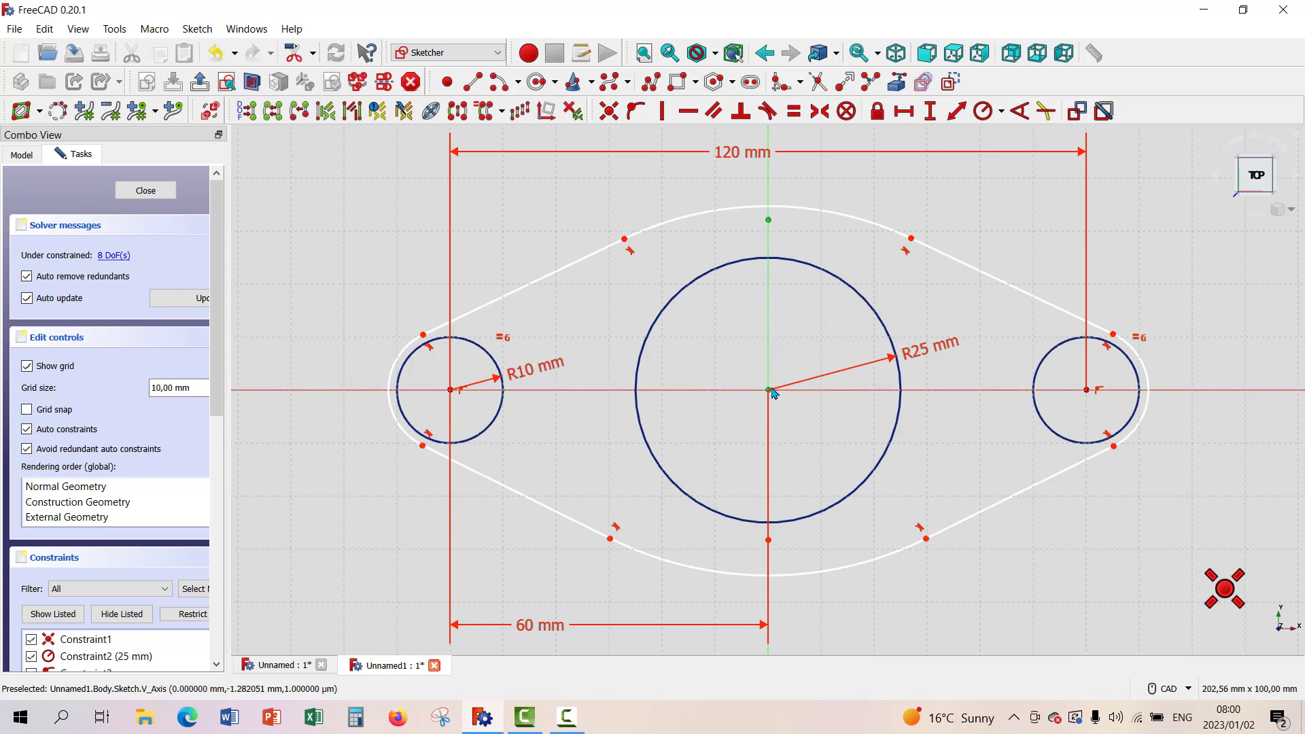
left_click(608, 111)
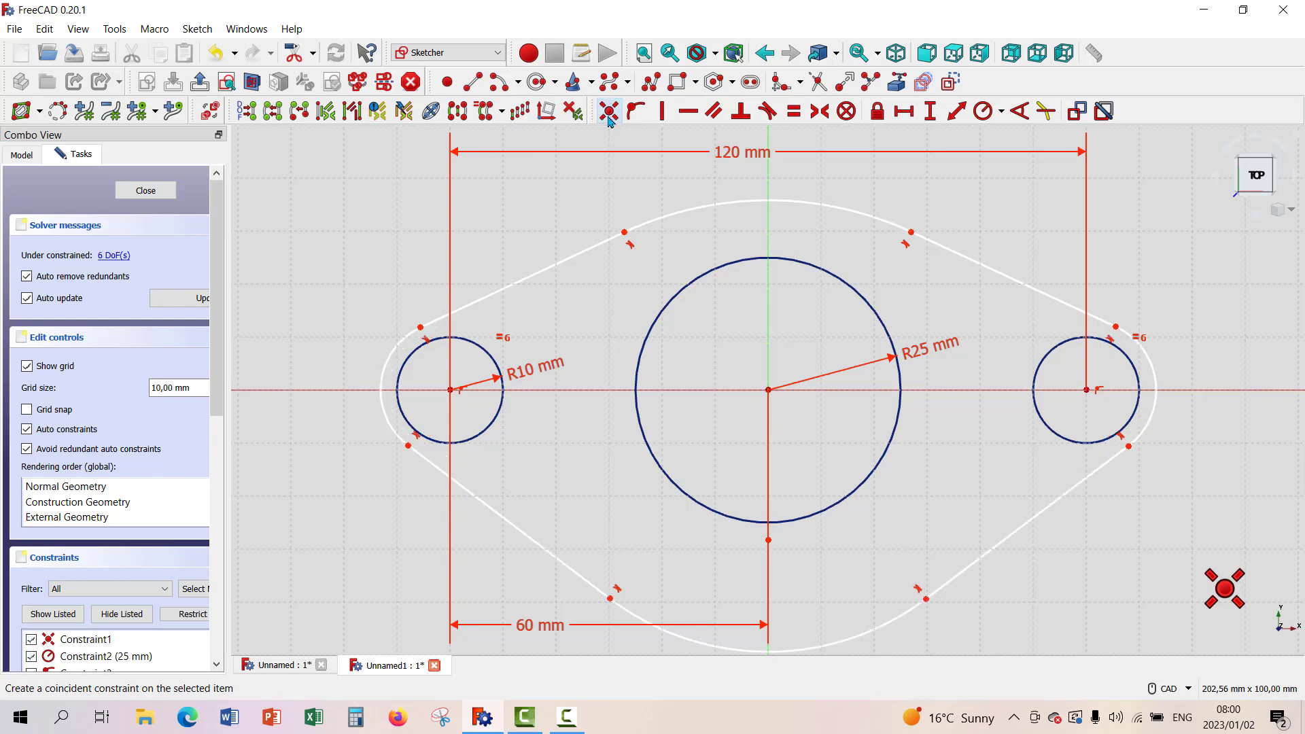
left_click(768, 542)
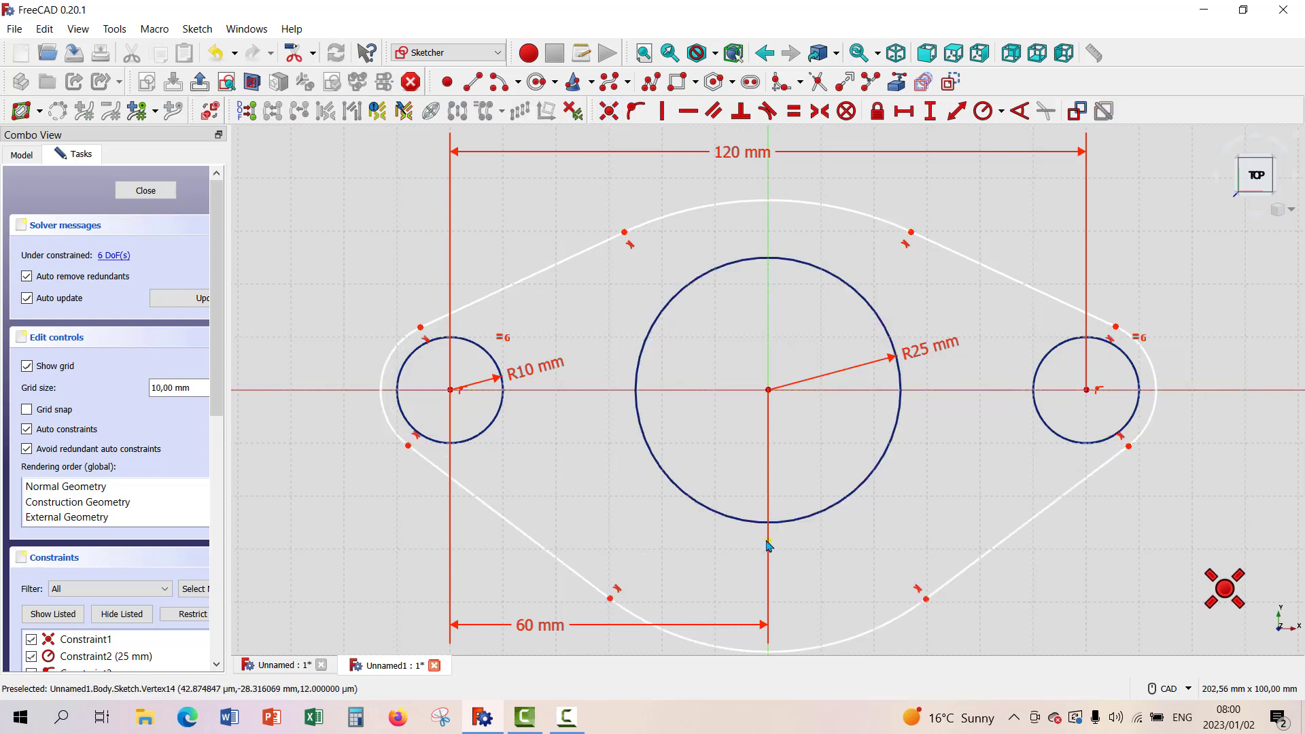
left_click(760, 406)
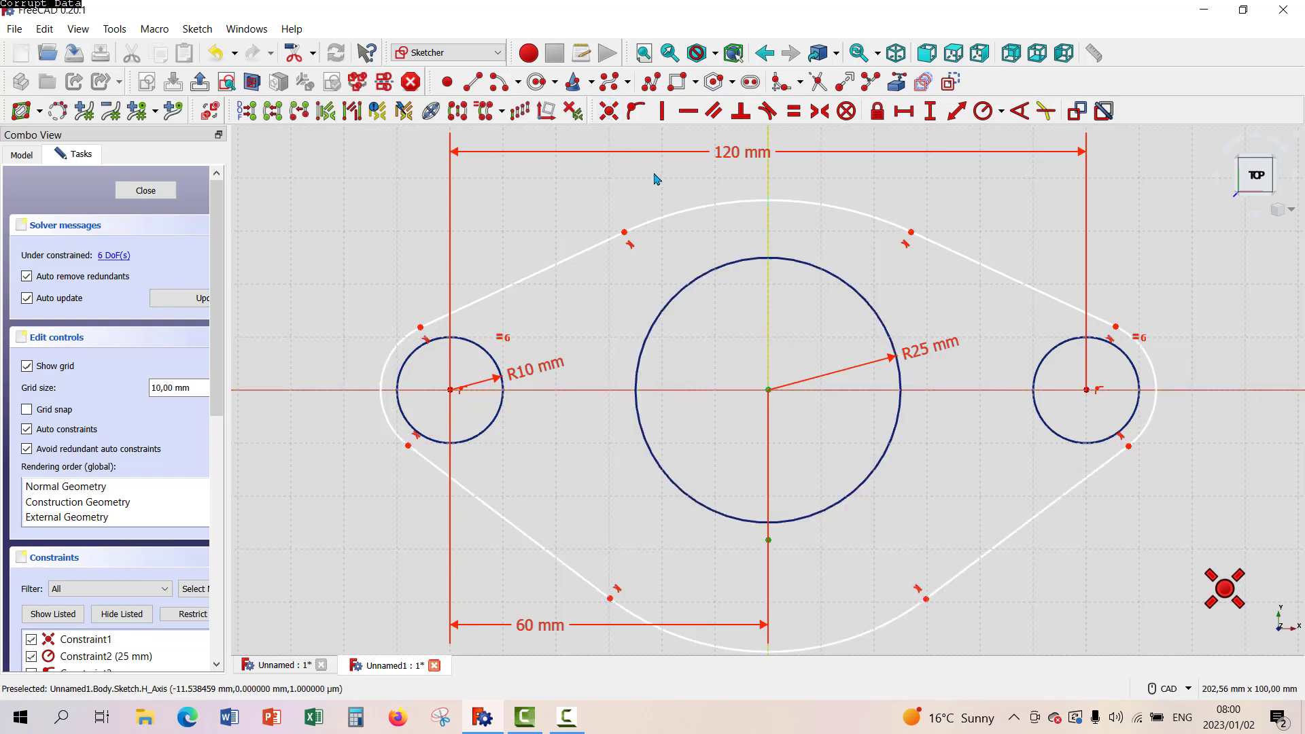
left_click(608, 111)
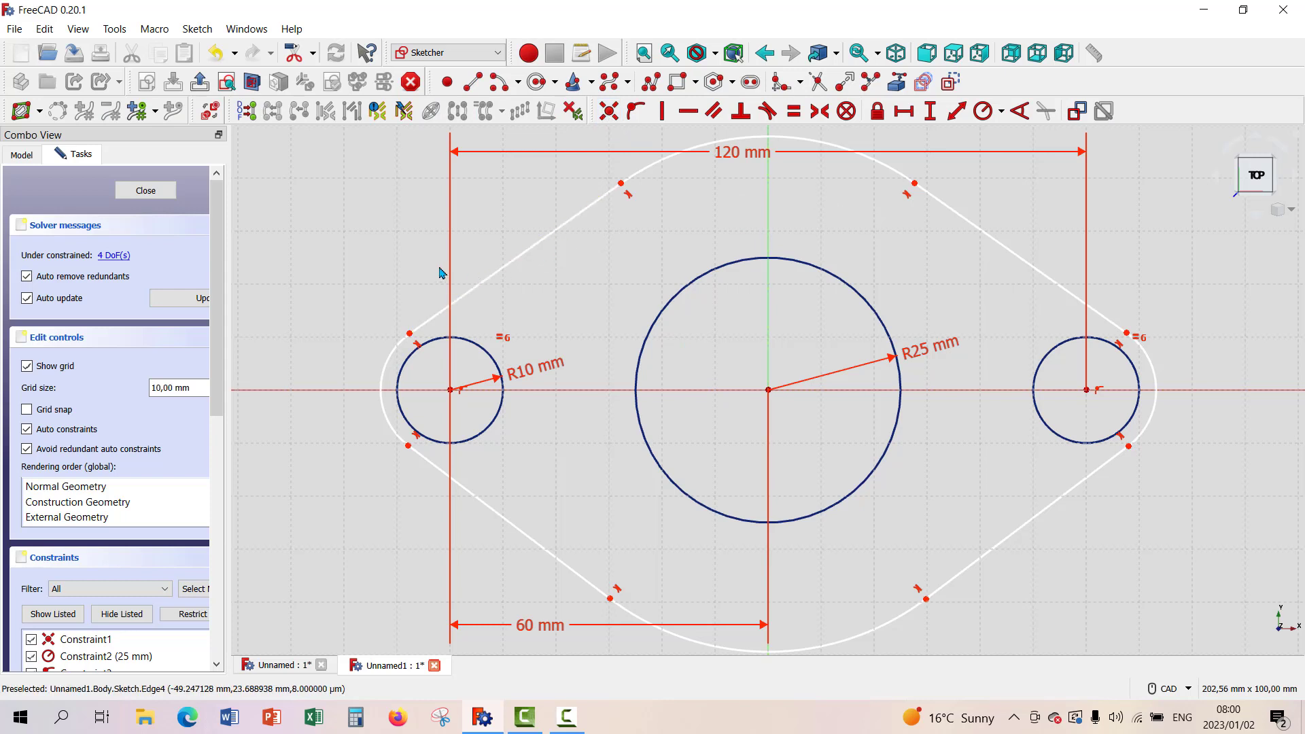
- Add a radius constraint to the upper outline arc above the large circle
left_click(761, 139)
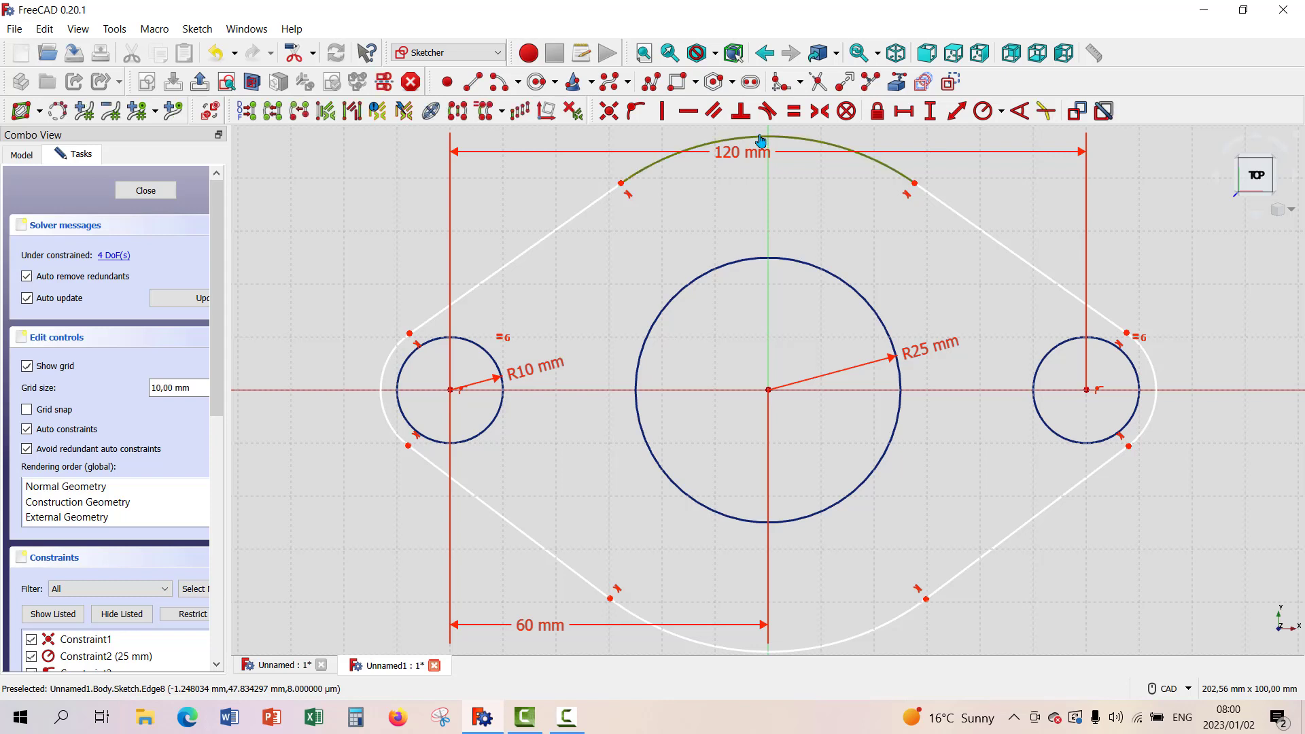
left_click(982, 112)
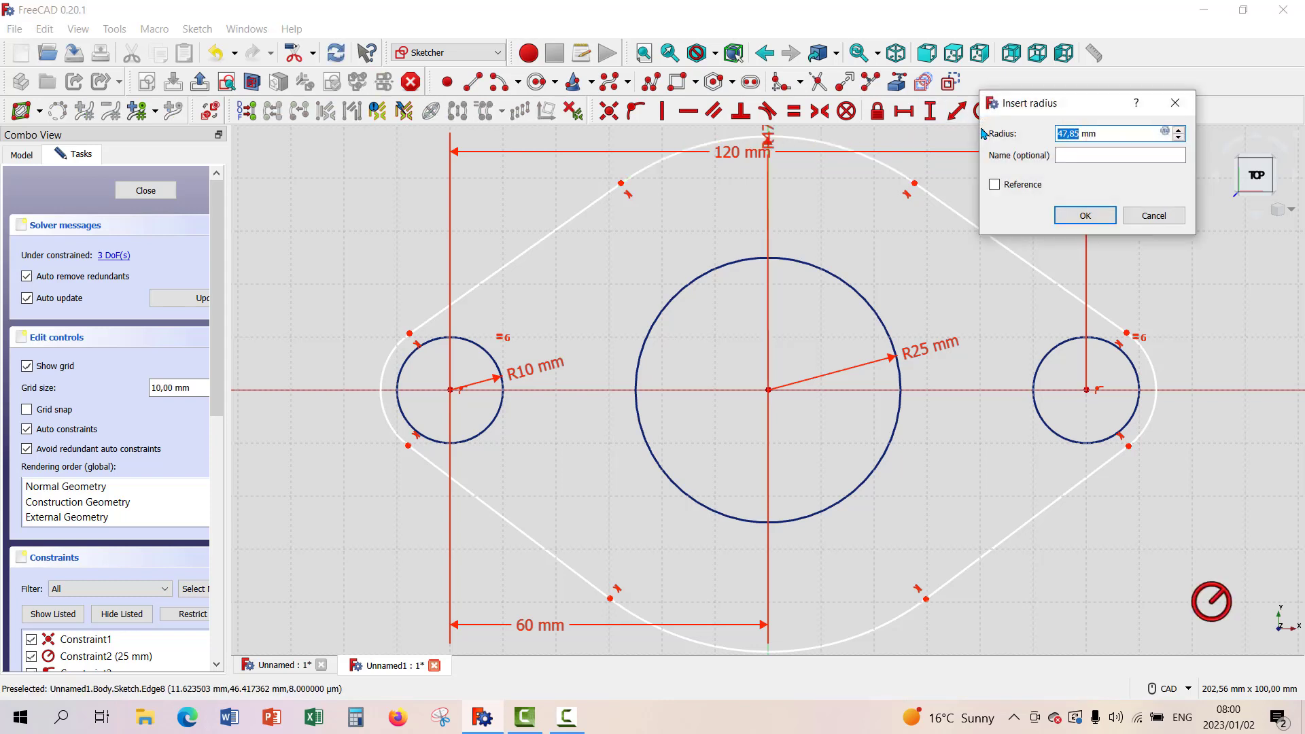
type("4")
left_click(1085, 216)
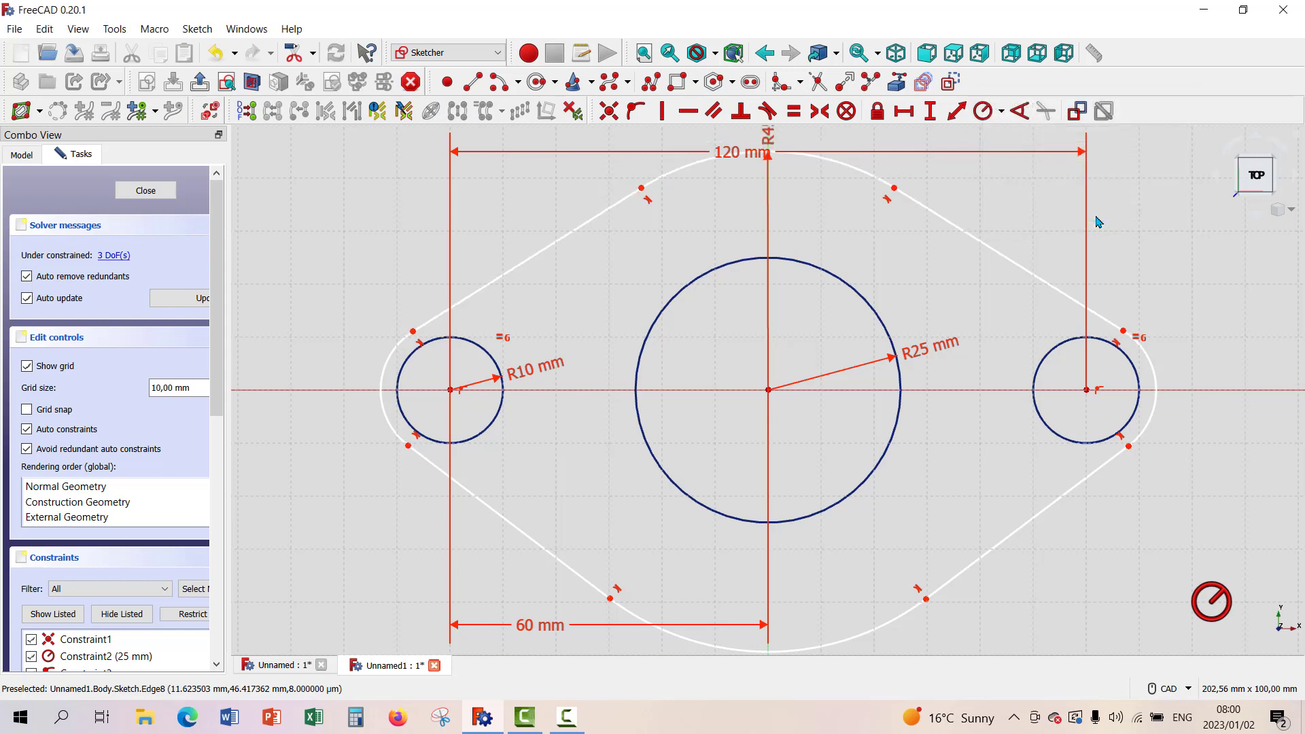
- Constrain the upper and lower outline arcs to equal radii
left_click(810, 155)
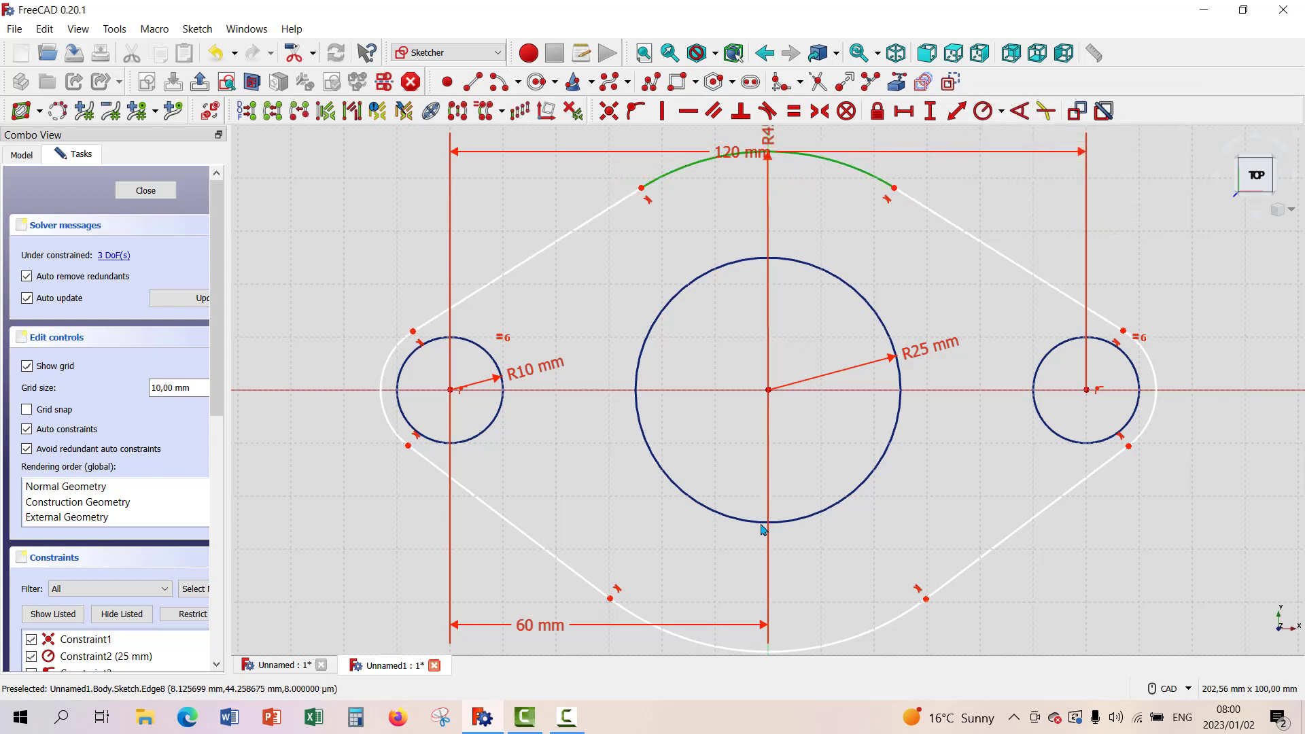
left_click(841, 645)
left_click(793, 112)
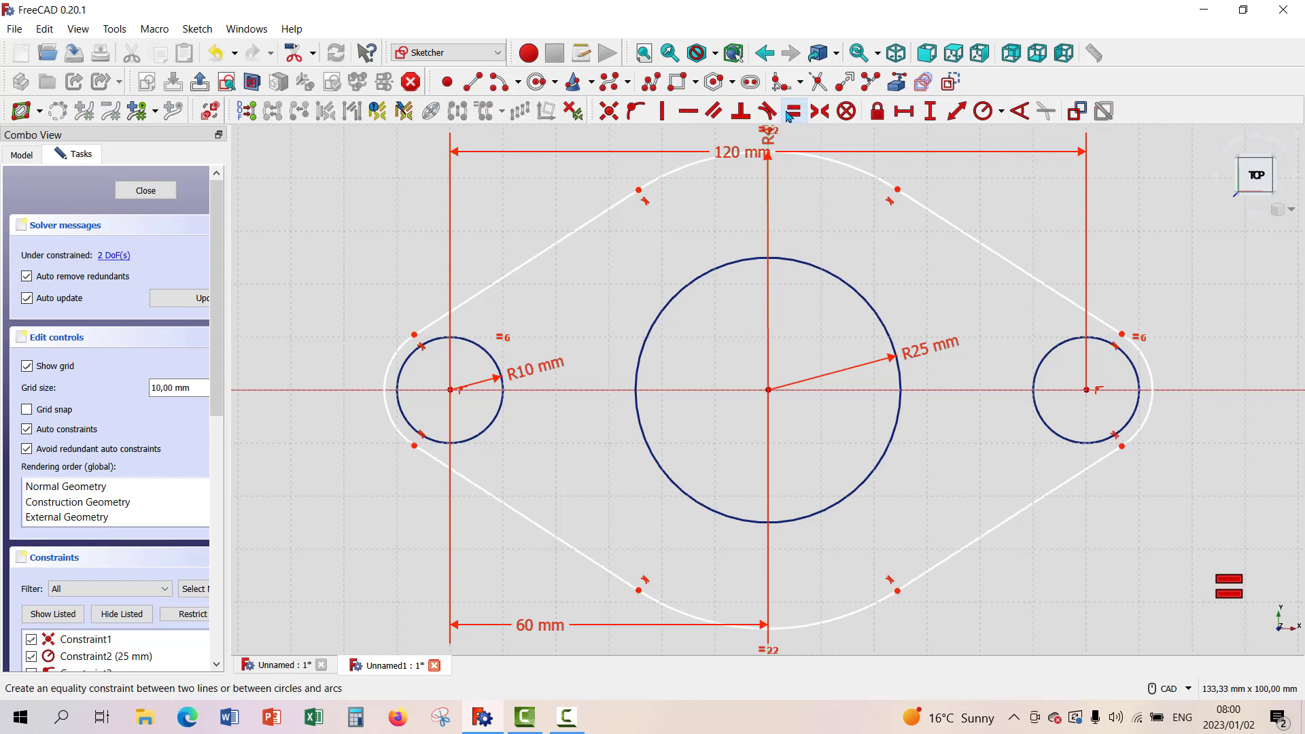
- Constrain the left end arc's radius to 13 mm
left_click(385, 393)
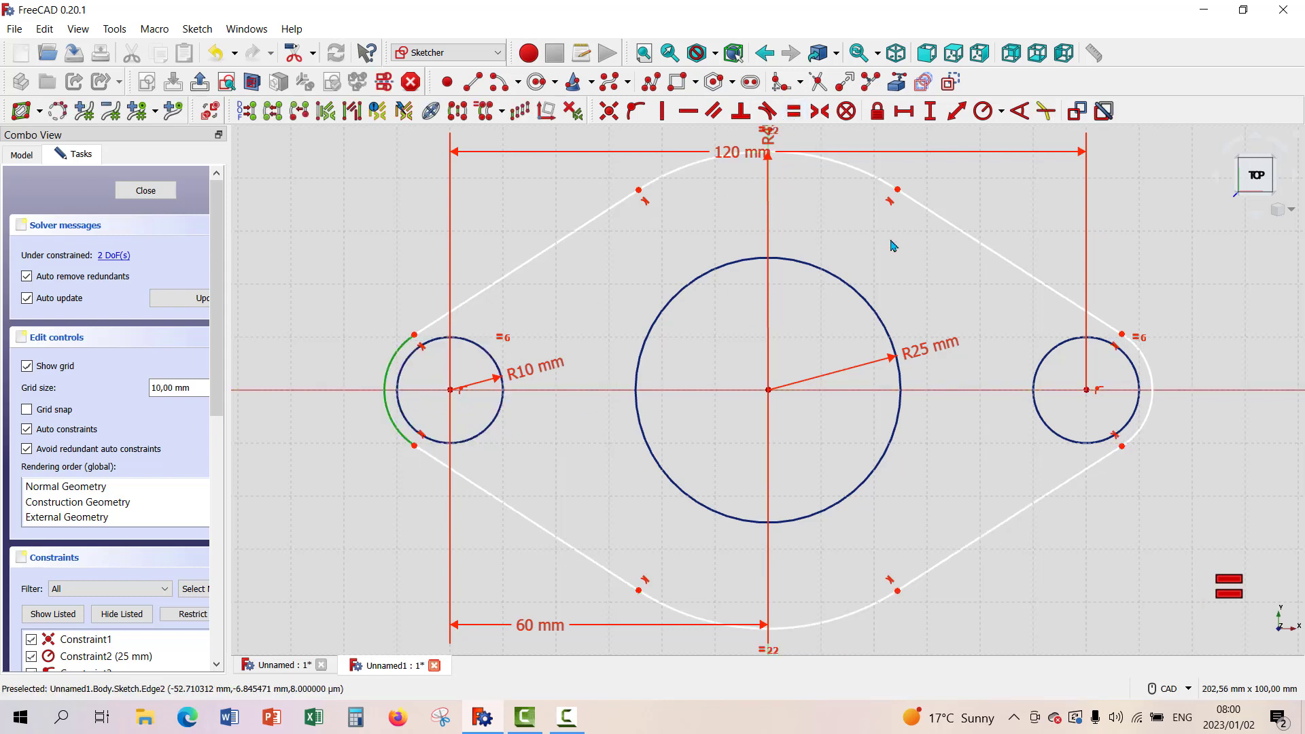
left_click(985, 113)
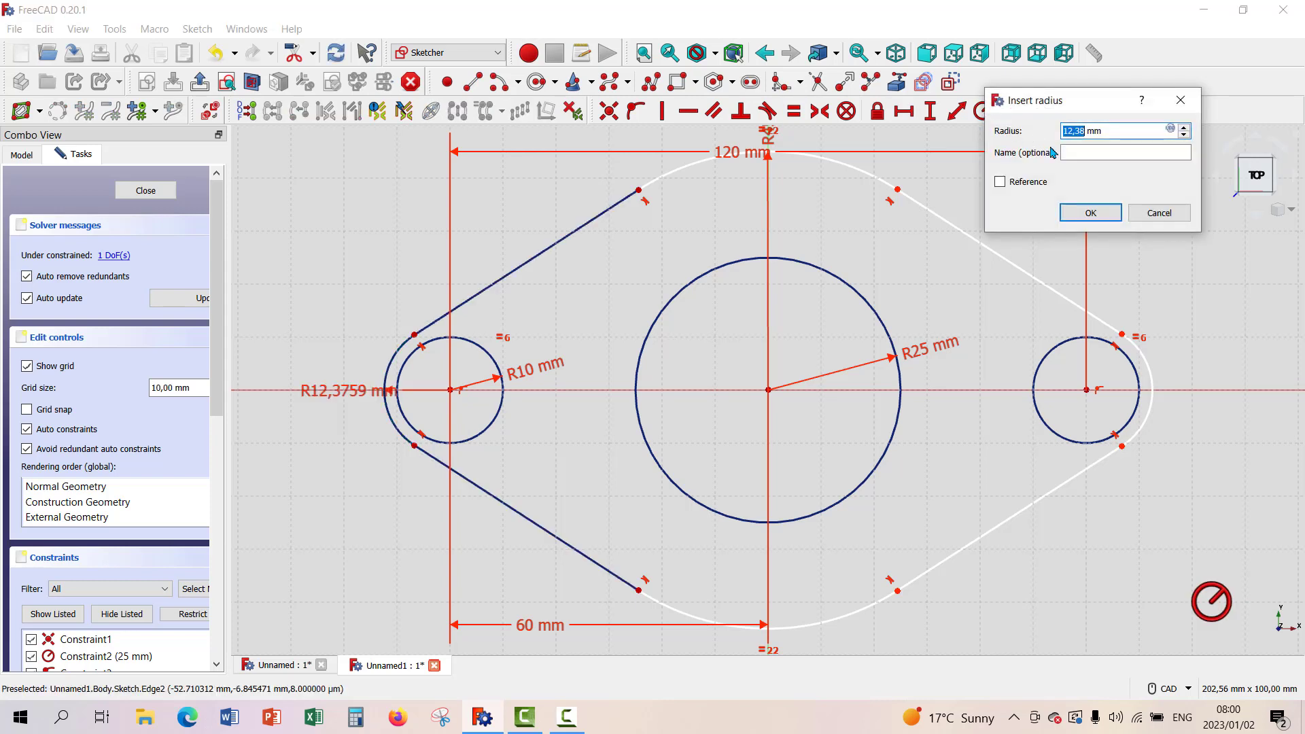
type("1")
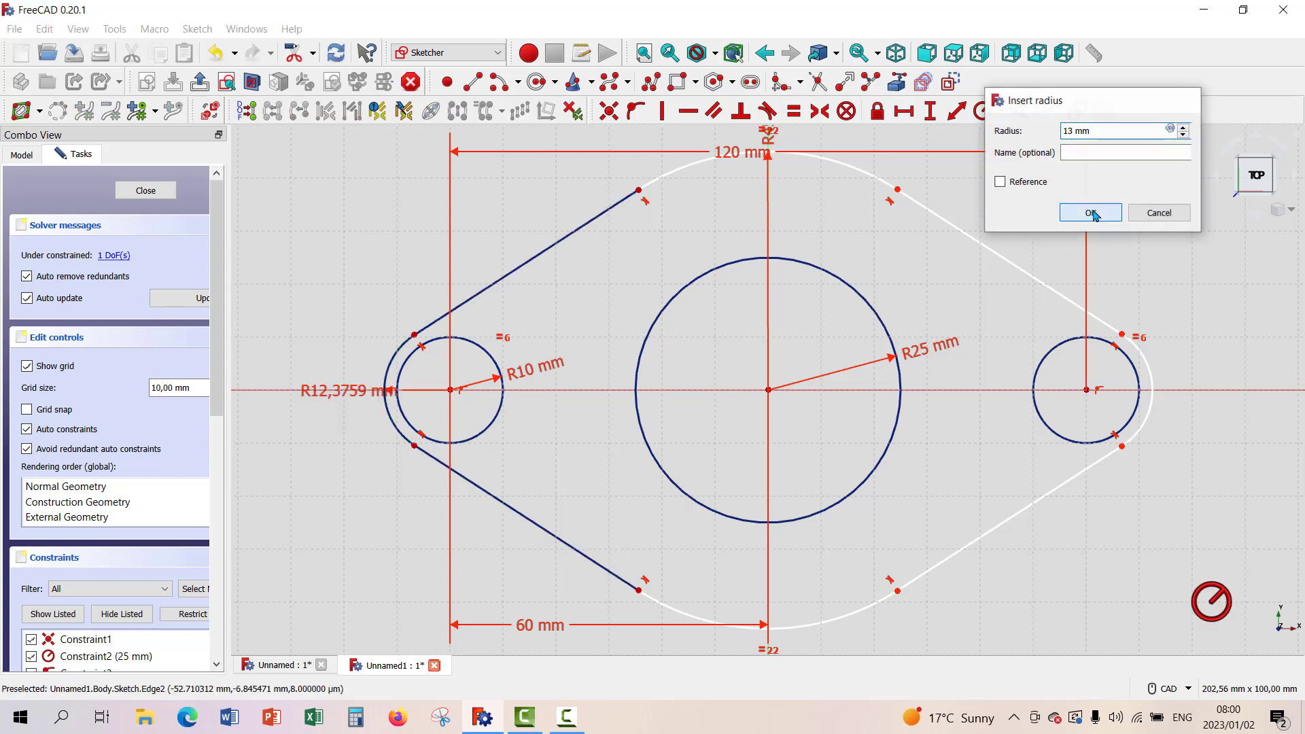
left_click(1092, 213)
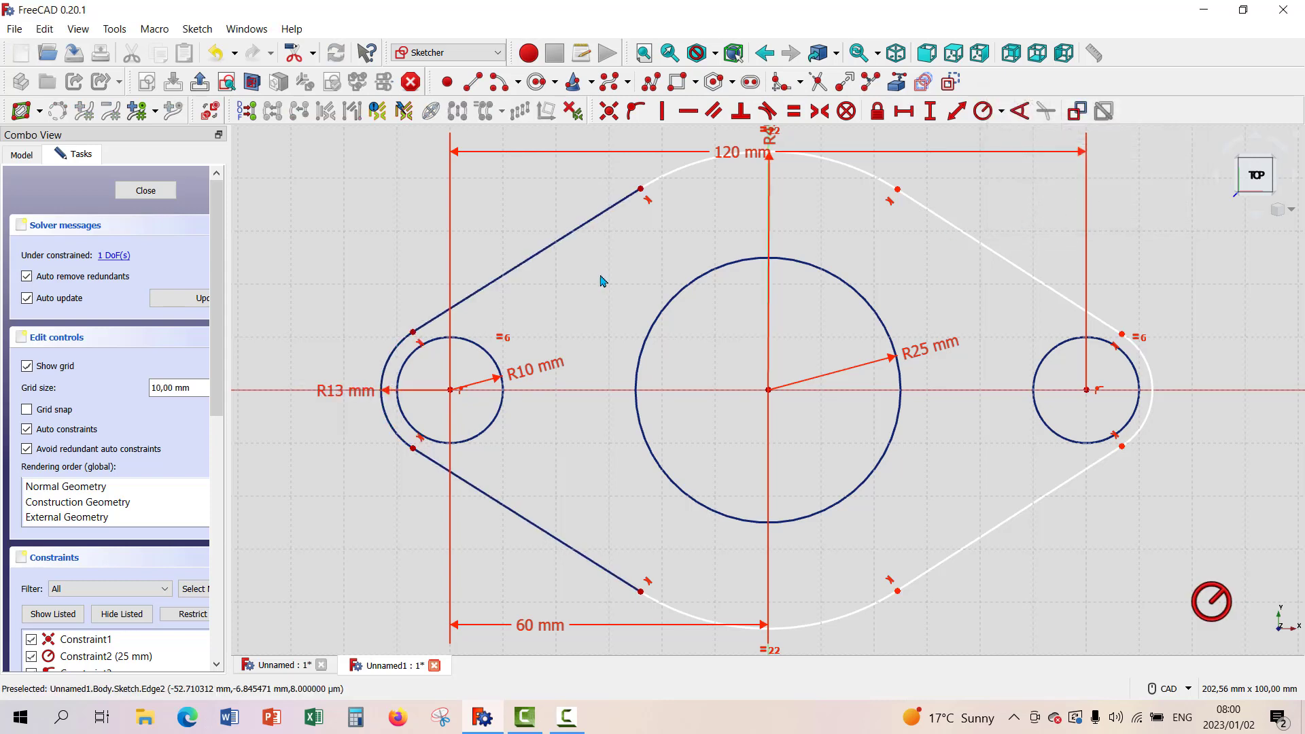
- Constrain the left and right end arcs to equal radii and close the sketch
left_click(382, 376)
left_click(1153, 372)
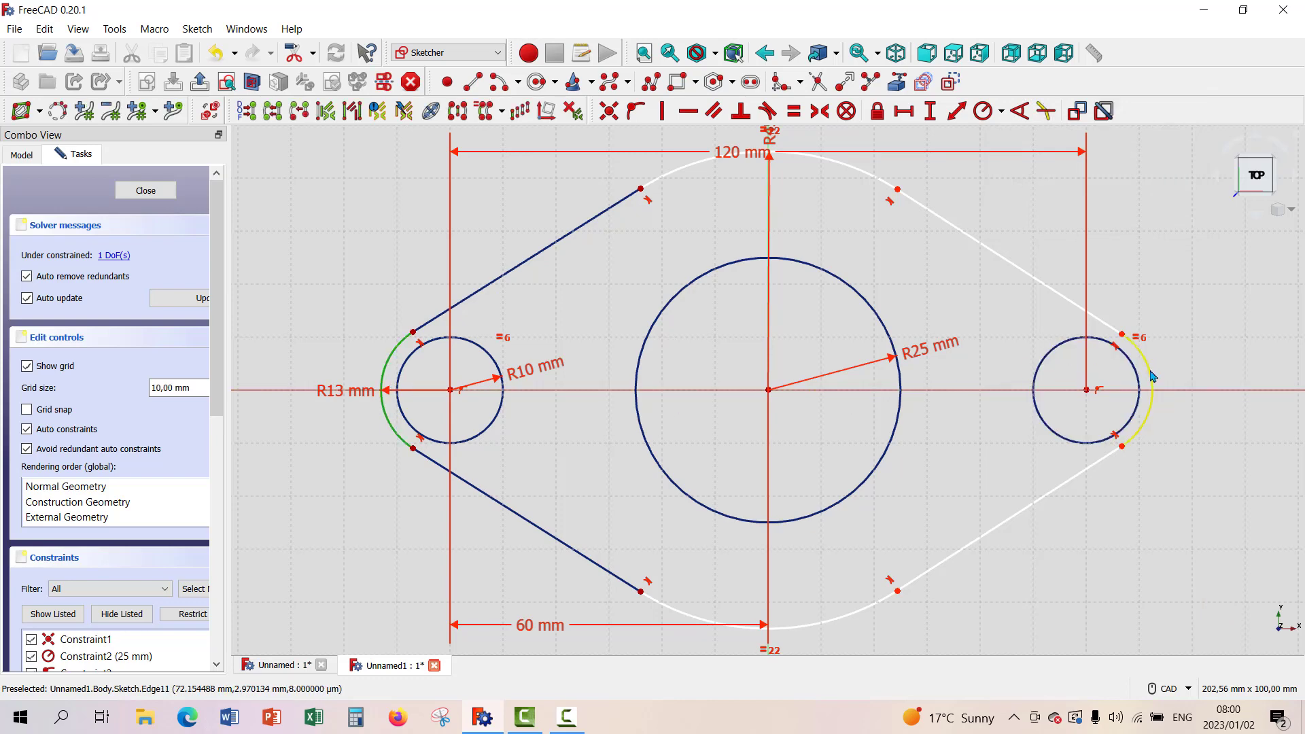
left_click(793, 116)
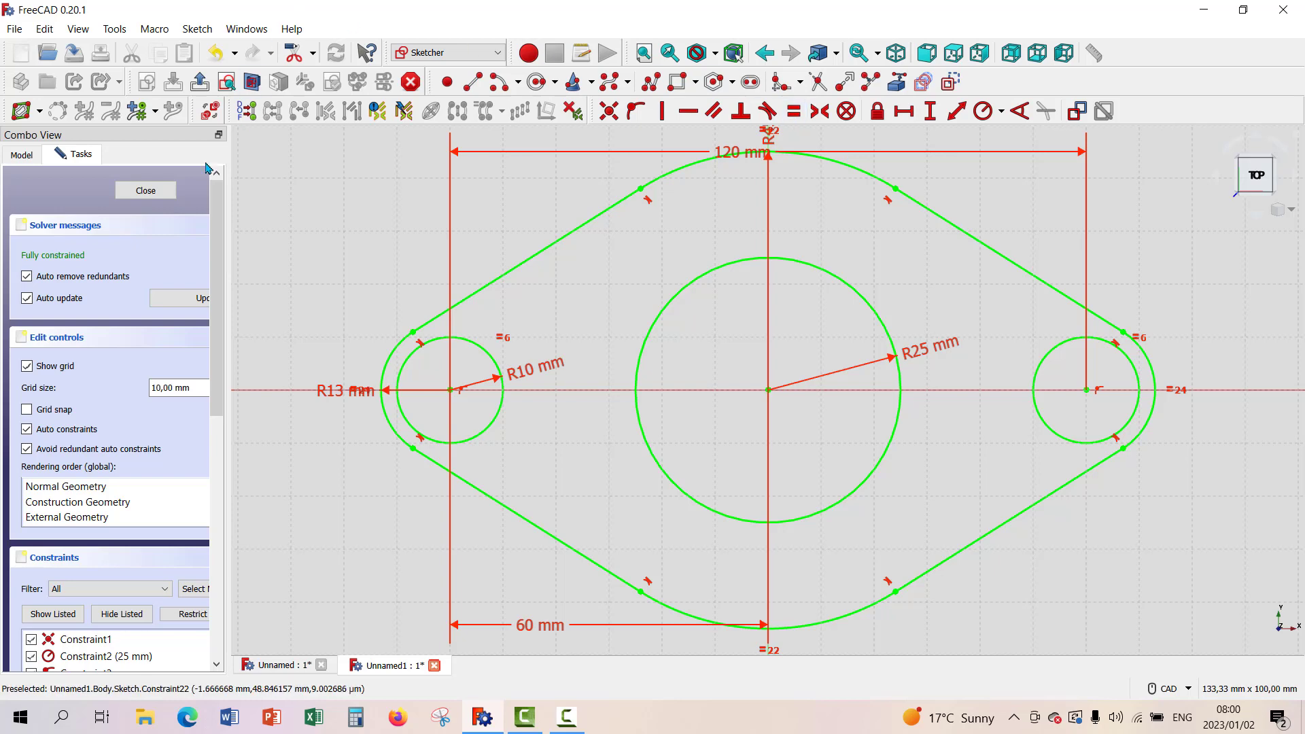
left_click(163, 192)
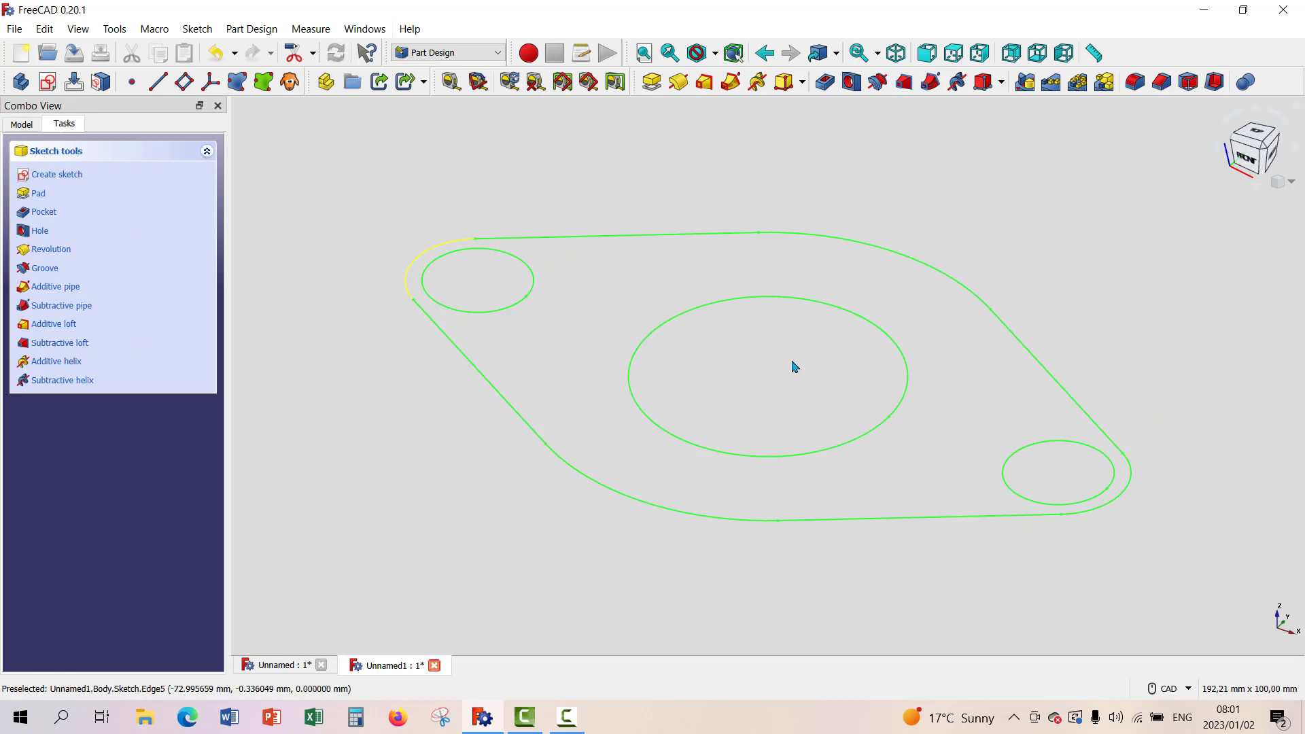
- Pad the flange sketch along its normal with a length of 5 mm
left_click(48, 195)
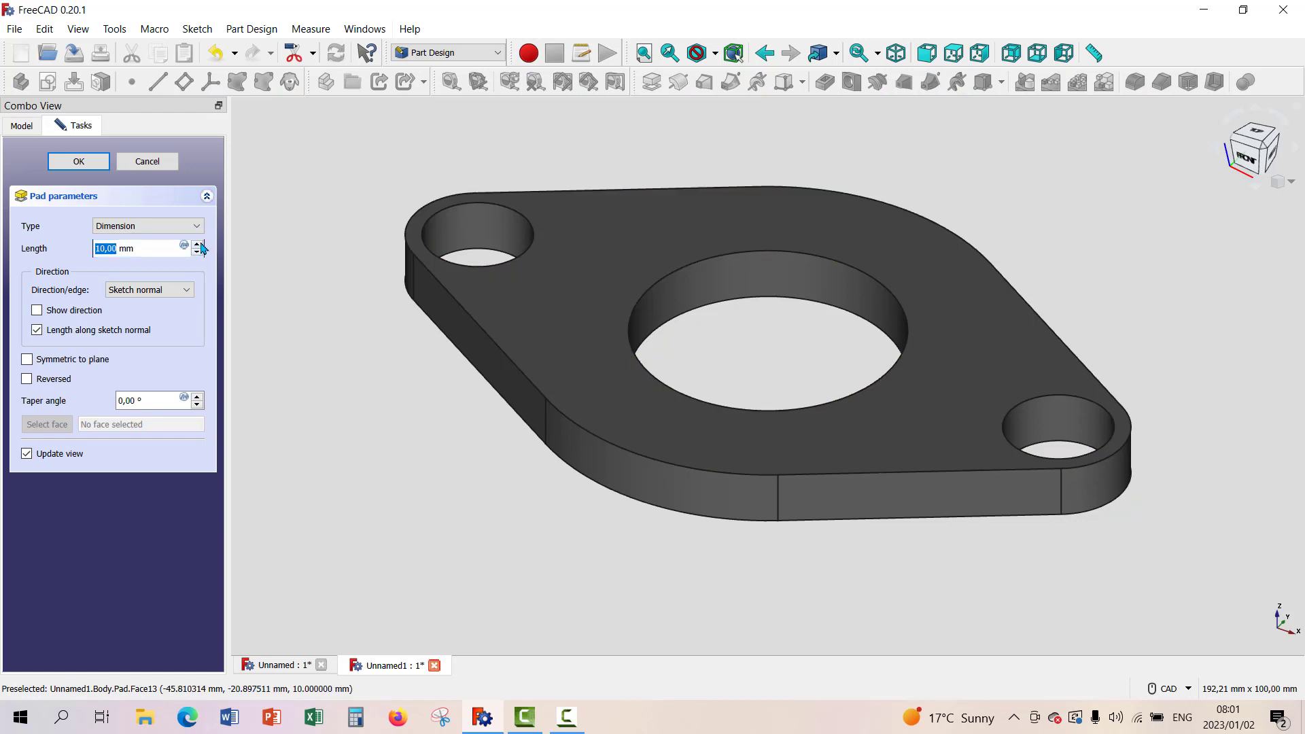
scroll(201, 245, "up", 5)
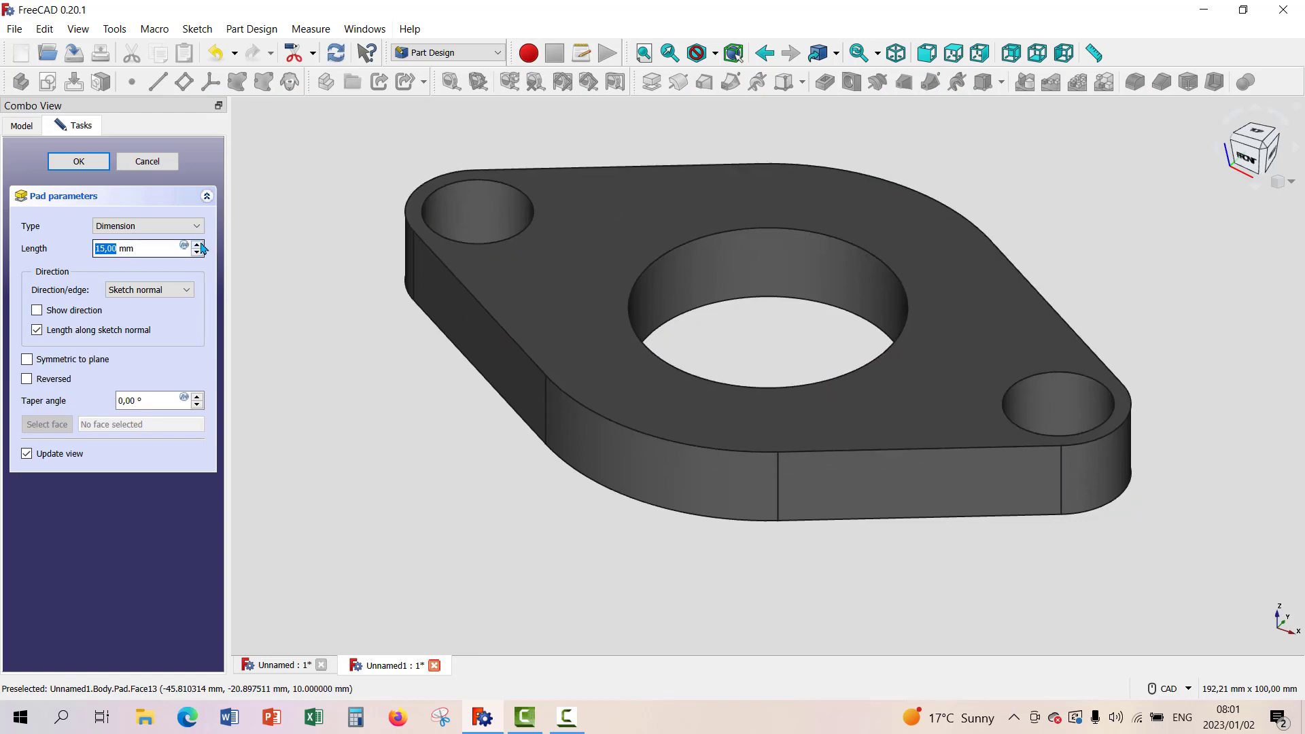
scroll(200, 254, "down", 6)
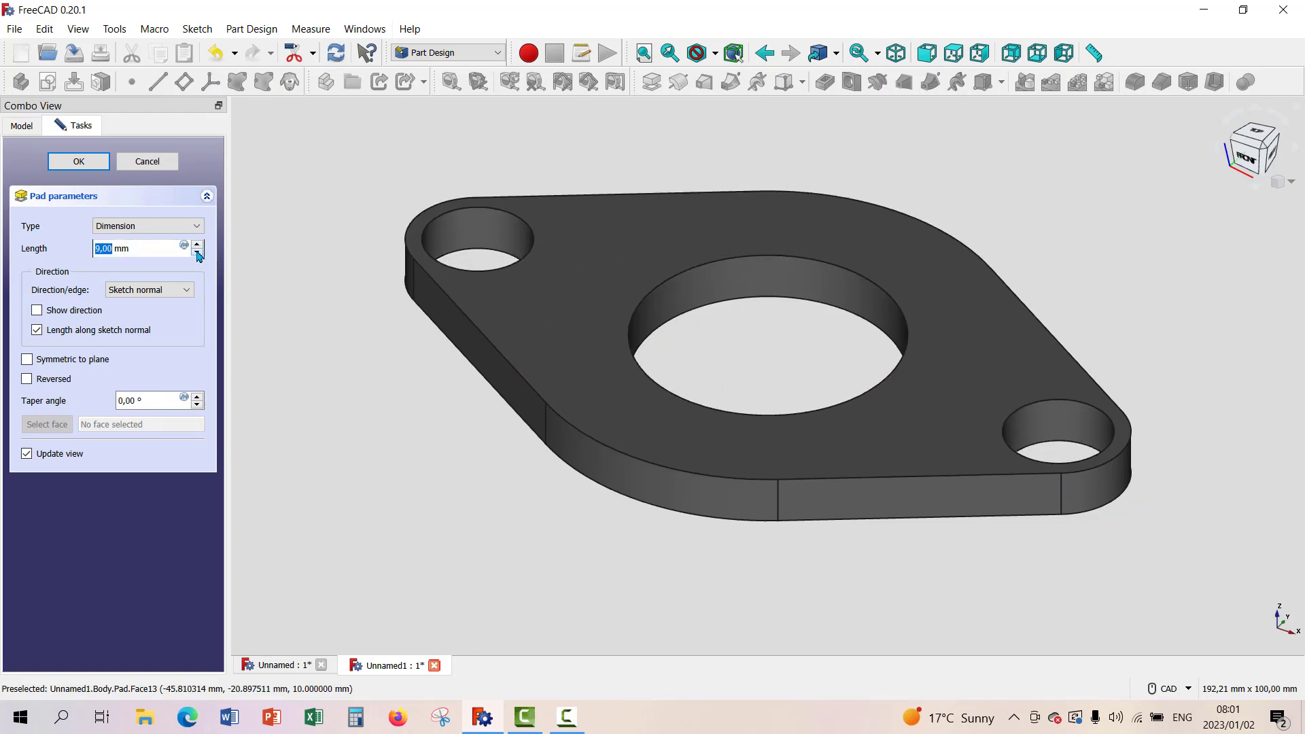
scroll(199, 253, "down", 4)
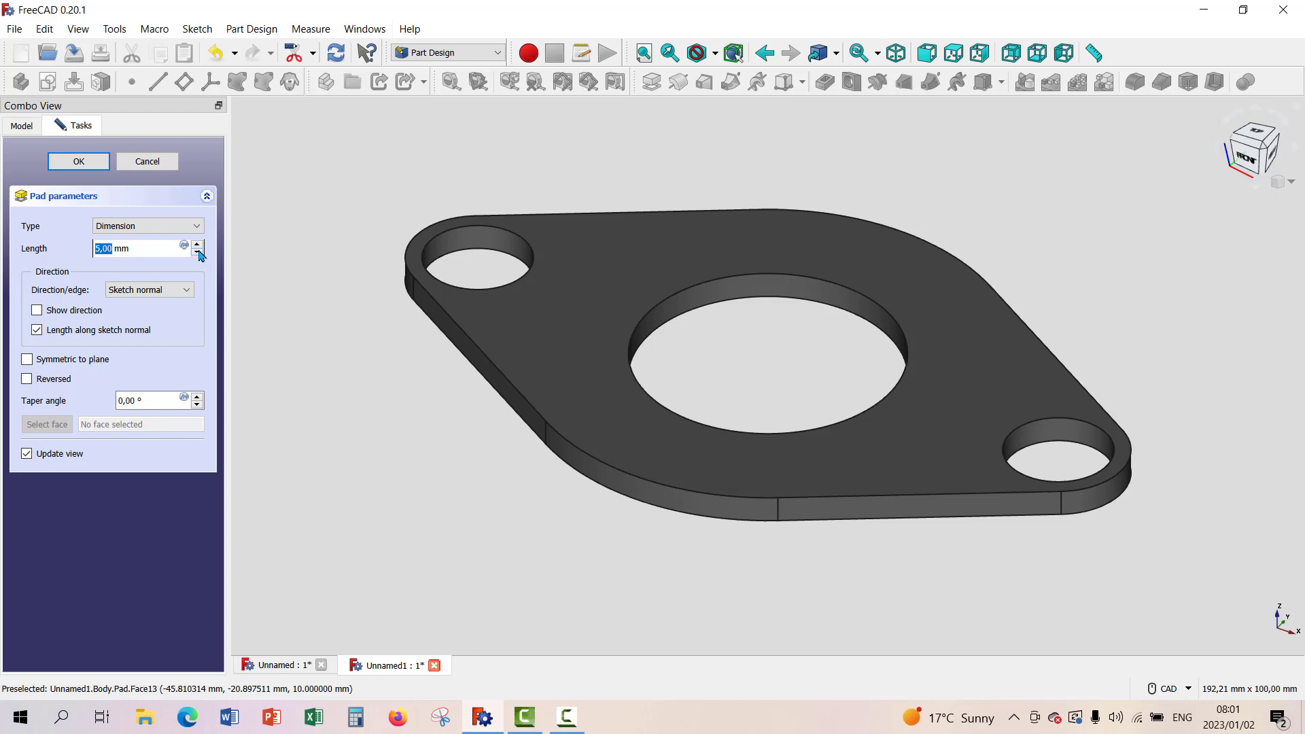
left_click(566, 718)
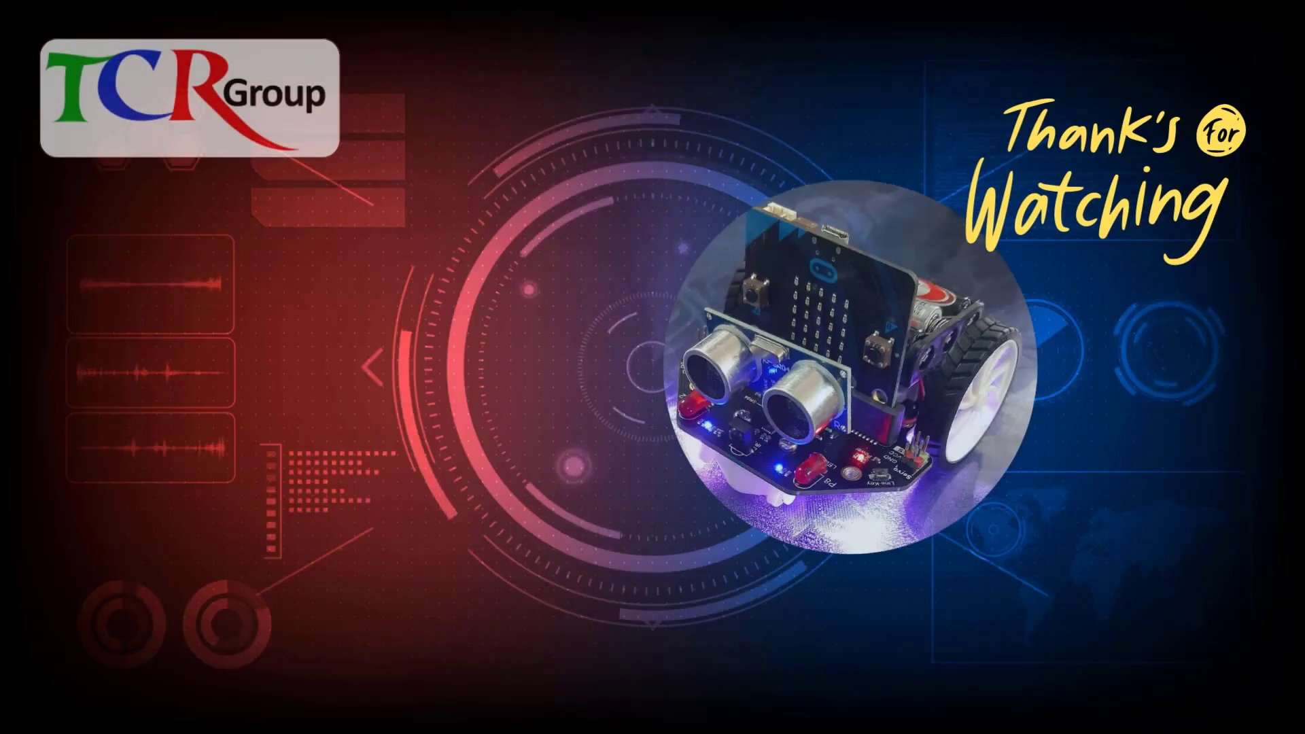